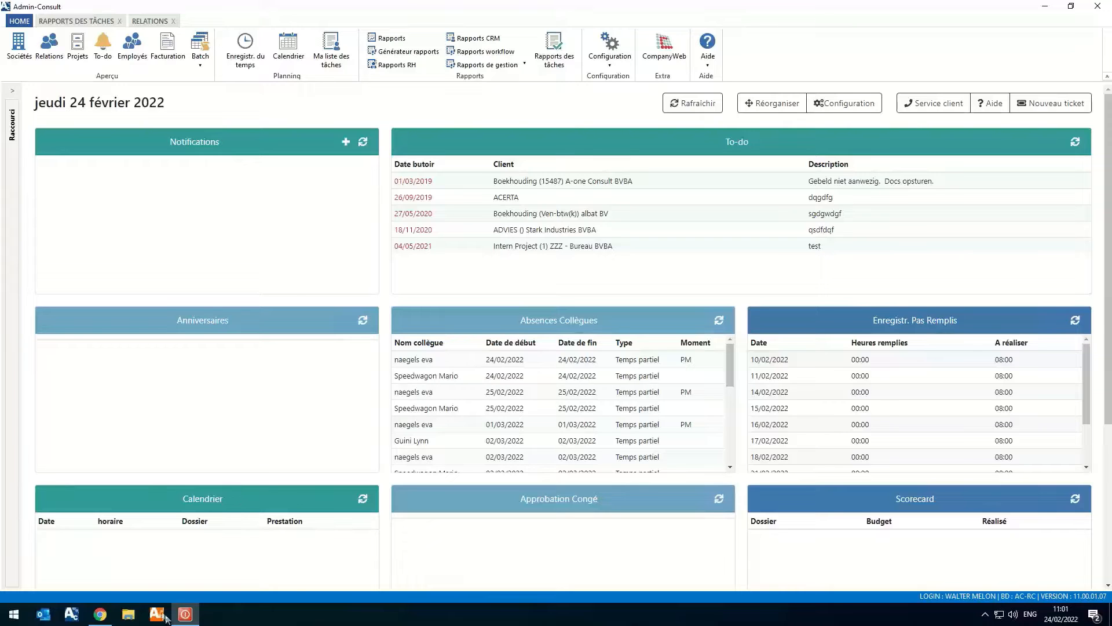
- Switch to Chrome and read the eStox help article from its introduction through installation to linking an existing relation
click(102, 616)
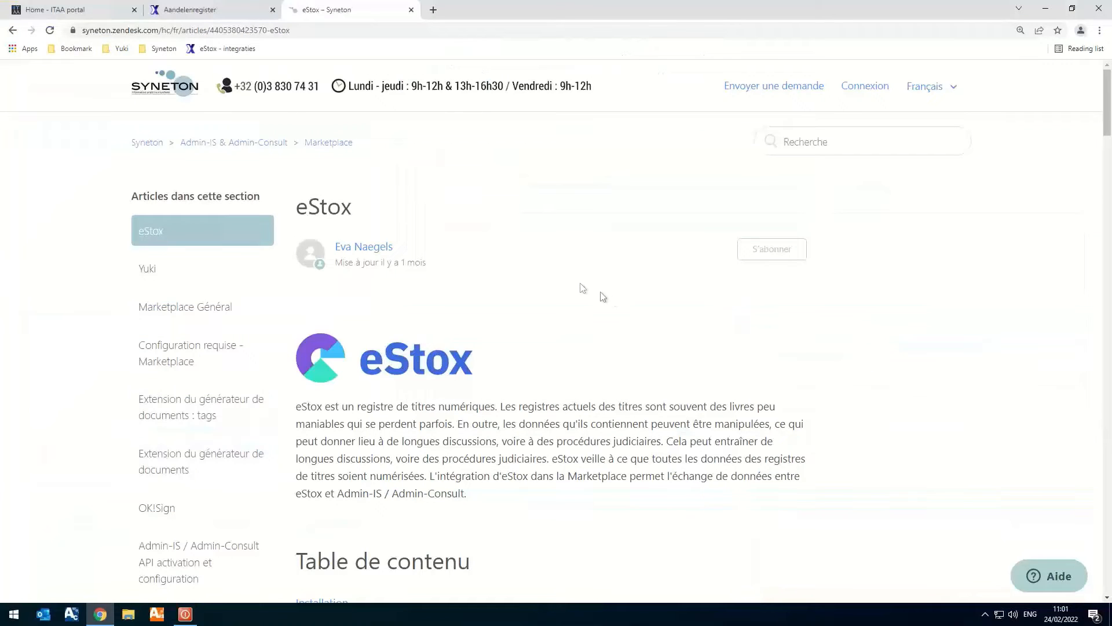
scroll(647, 255, down, 4)
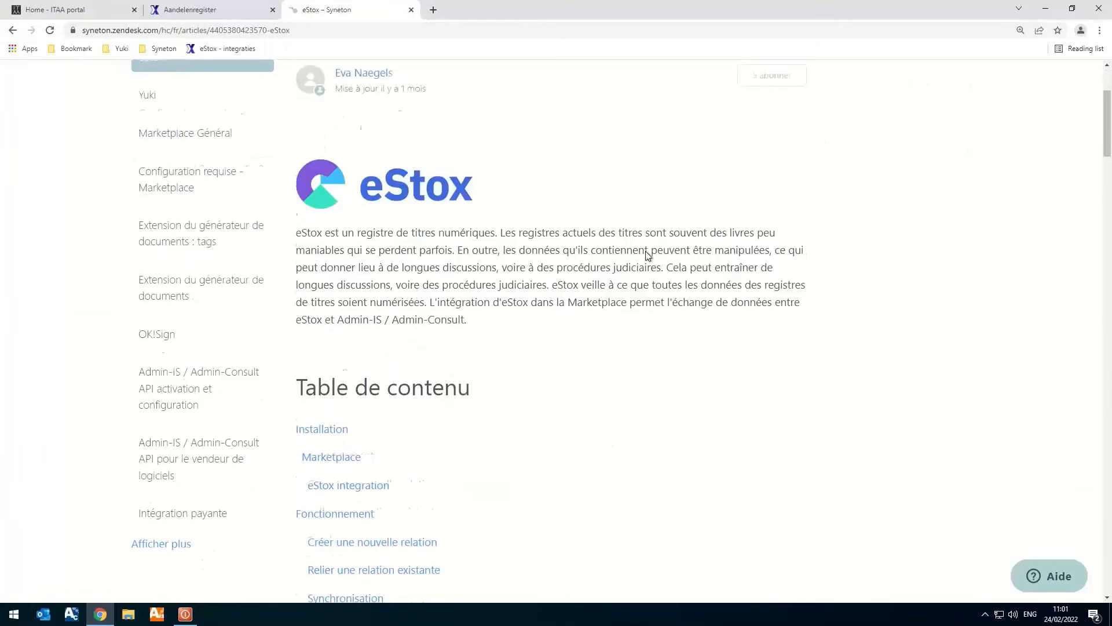
scroll(648, 254, down, 9)
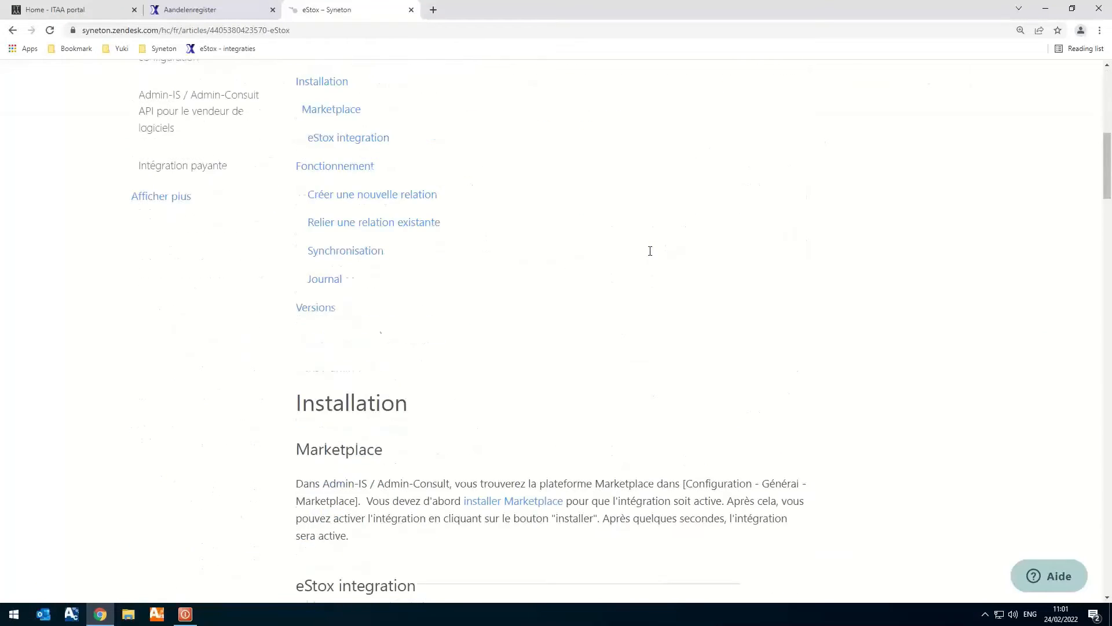
scroll(695, 249, down, 2)
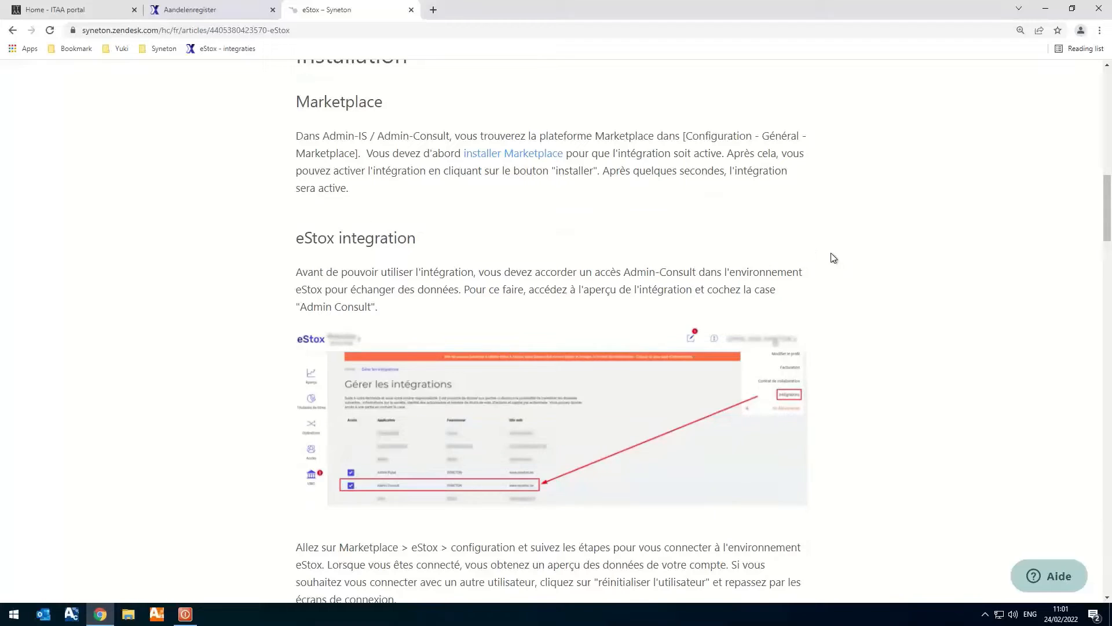
scroll(833, 258, down, 9)
scroll(828, 260, down, 12)
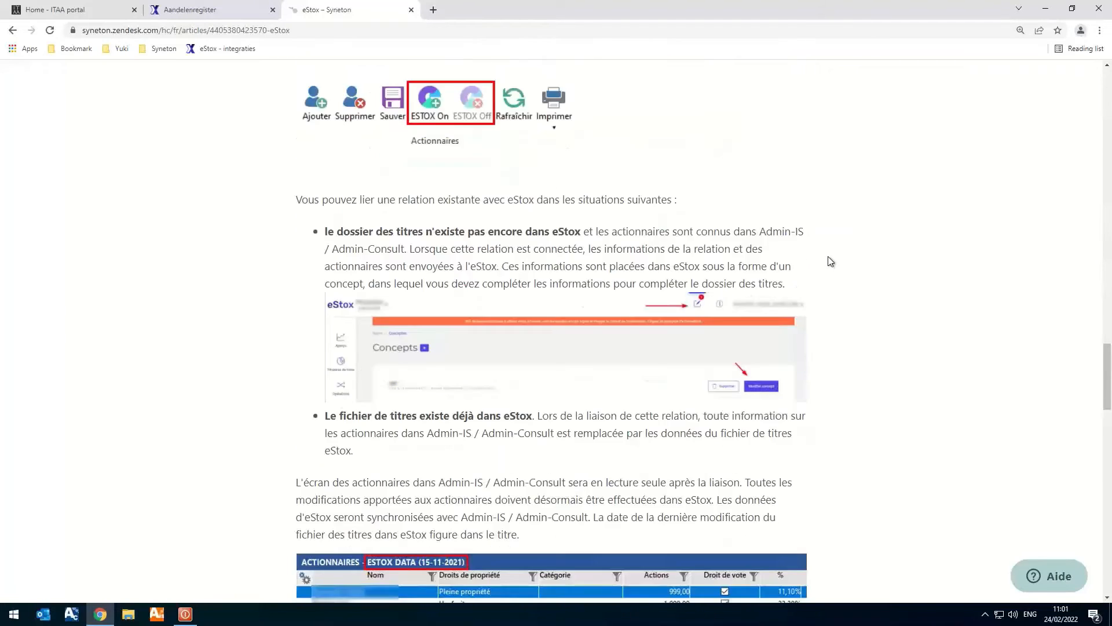
scroll(829, 256, down, 3)
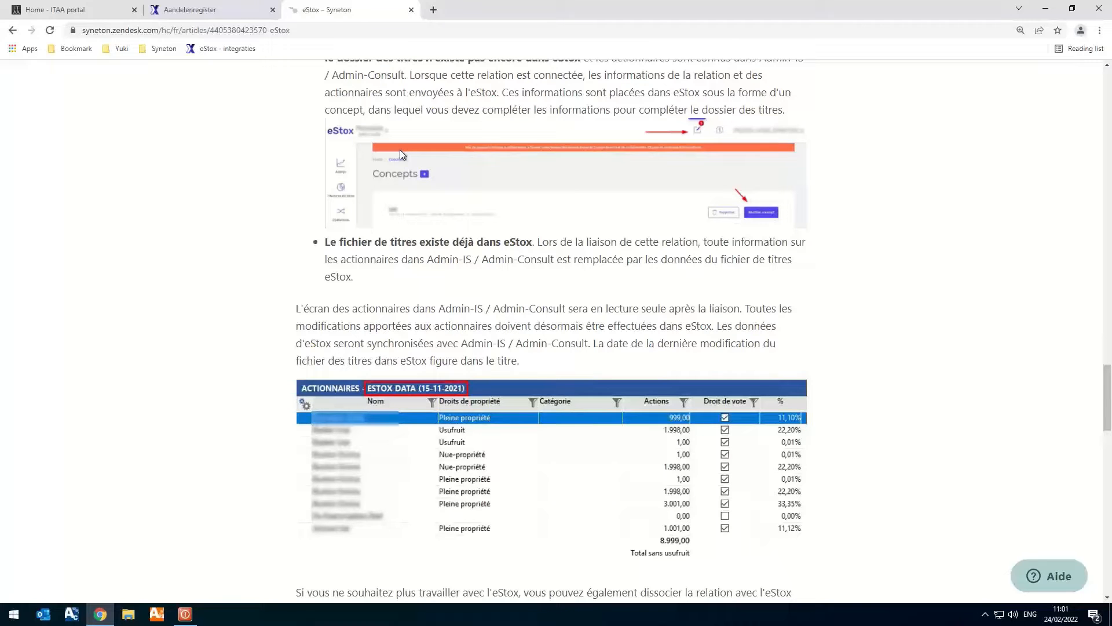
- Check the integrations management page in eStox and review the help article's section on granting Admin-Consult access
click(221, 6)
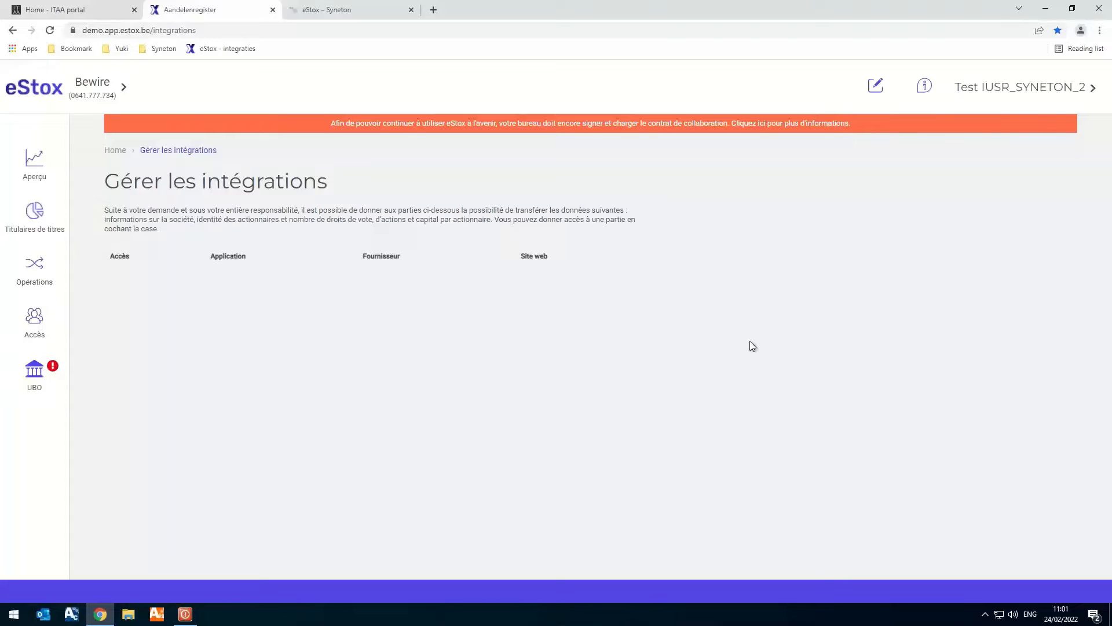
mouse_move(1105, 71)
click(339, 16)
scroll(599, 378, up, 12)
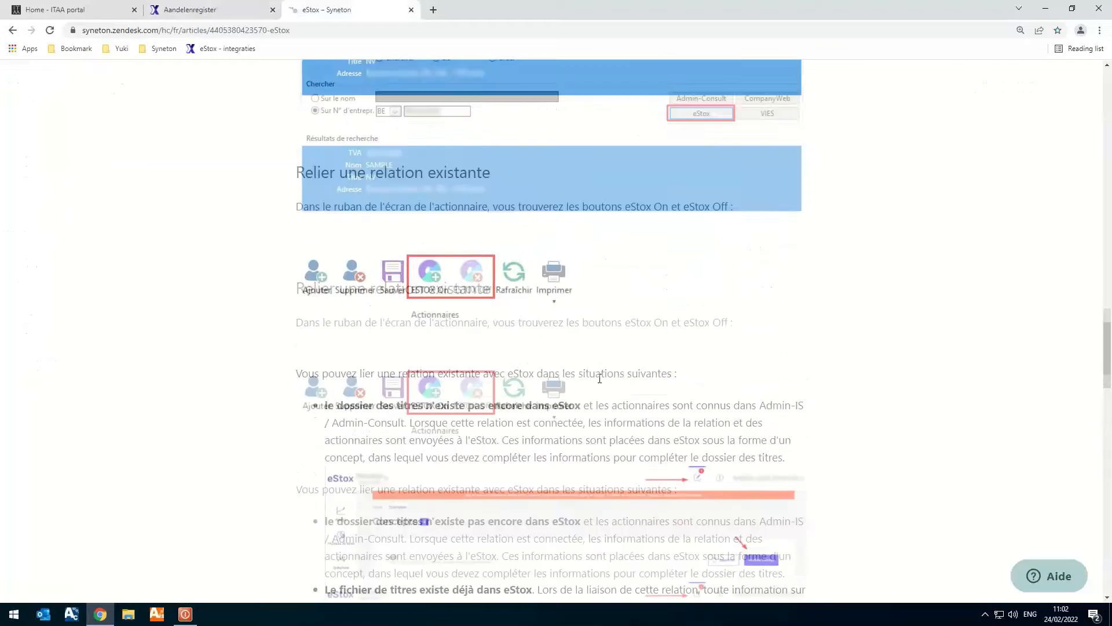
scroll(599, 378, up, 20)
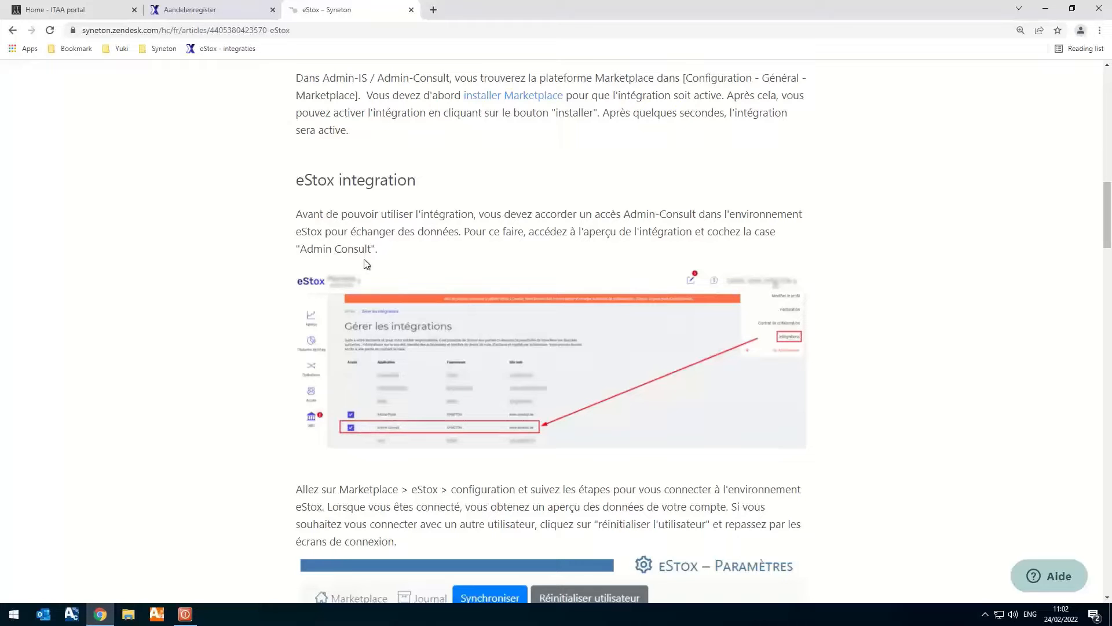
- Switch to Admin-Consult and check the eStox entry in the Marketplace of the general configuration
click(1045, 9)
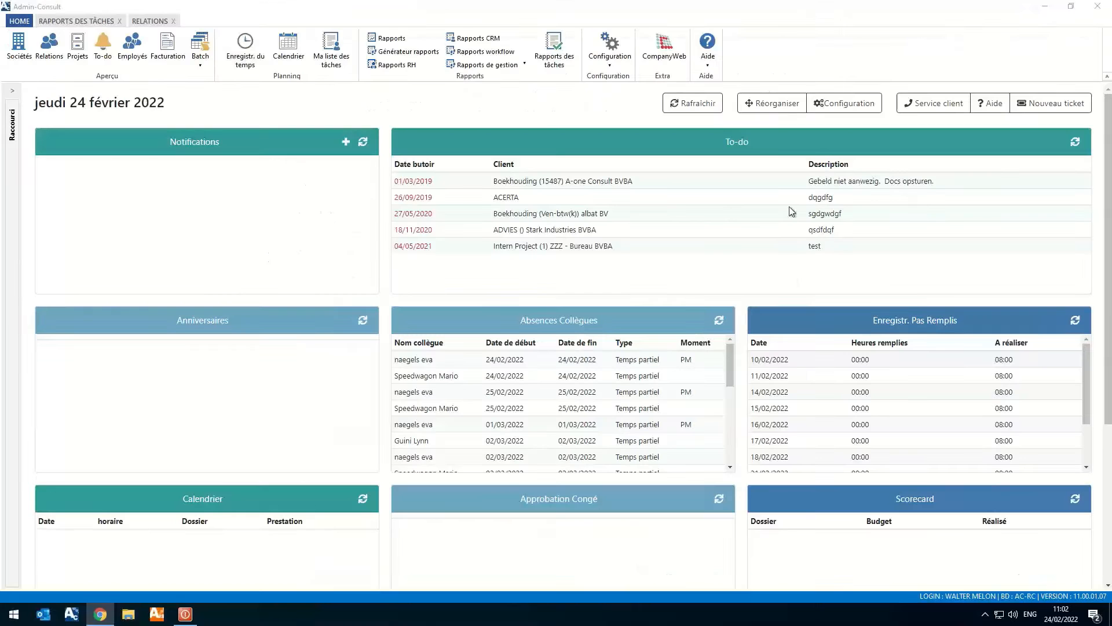
click(607, 56)
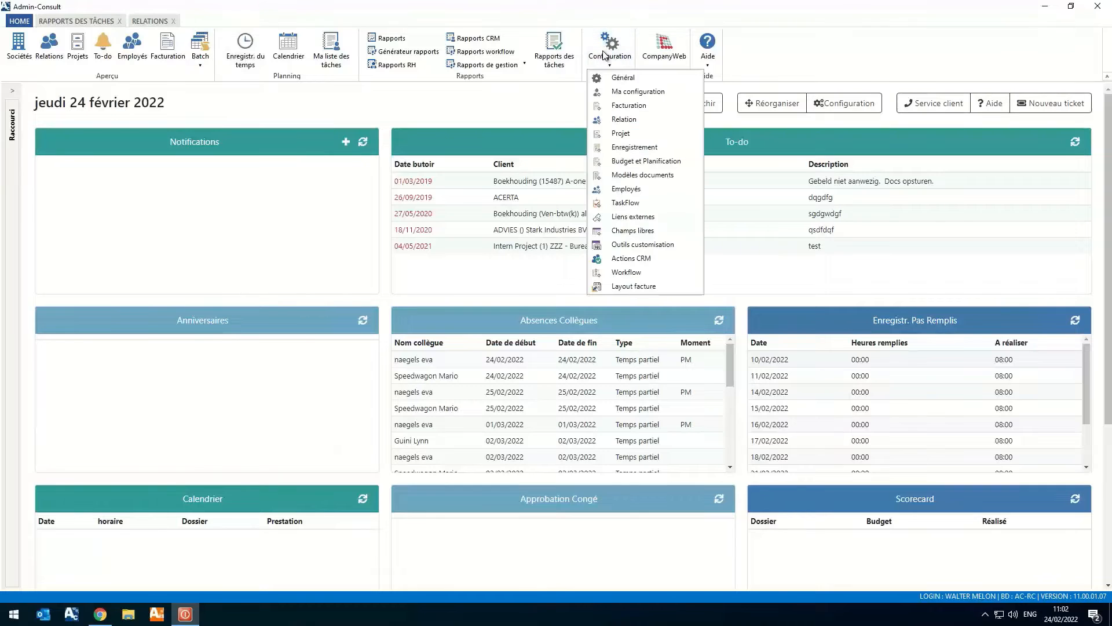
click(655, 80)
click(315, 528)
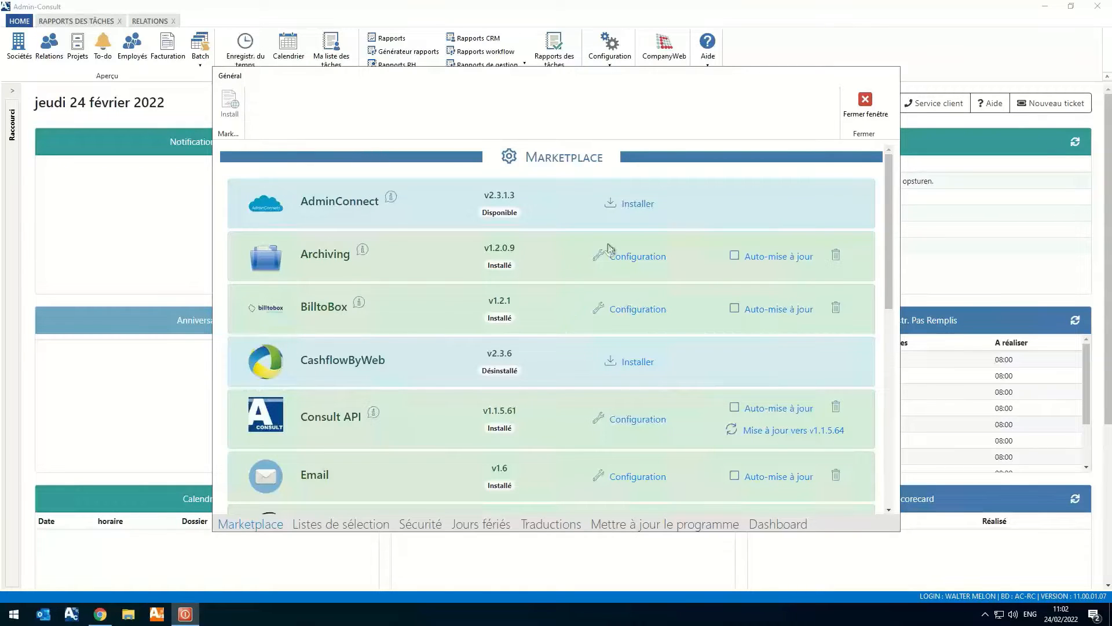
scroll(350, 231, down, 2)
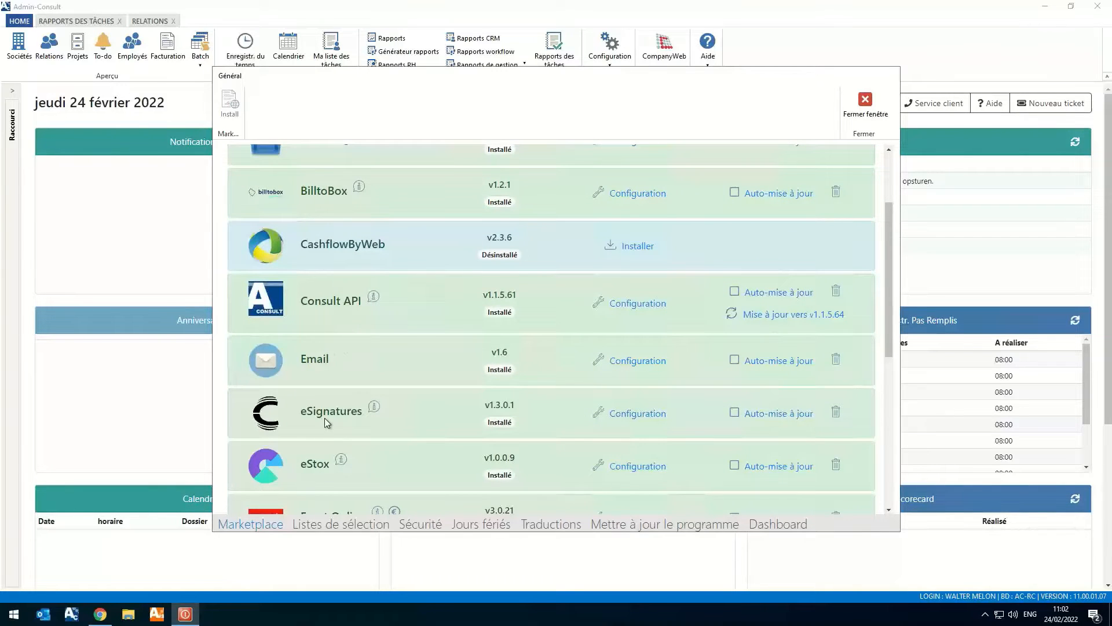
scroll(324, 416, down, 3)
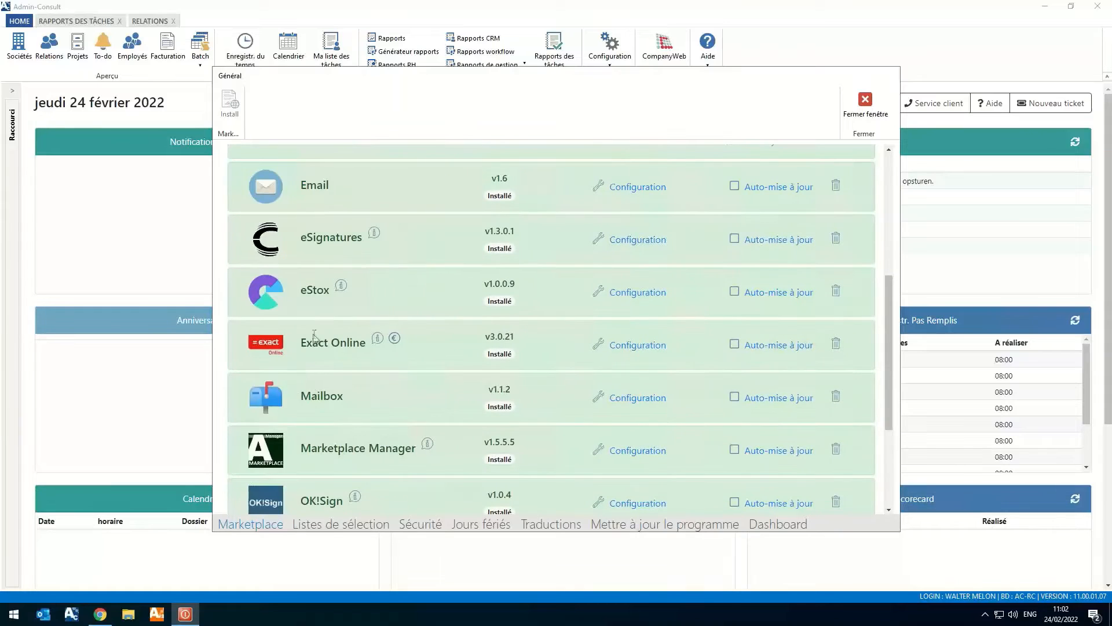
double_click(310, 291)
click(412, 290)
click(863, 104)
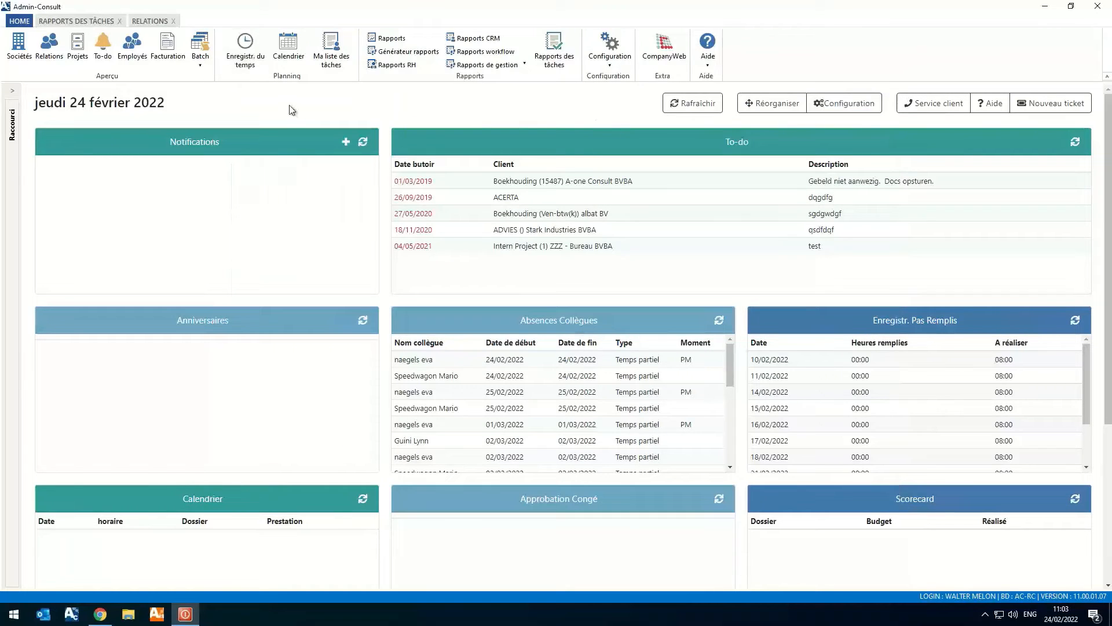
- Look up a company in eStox by its enterprise number in the new client assistant, without creating the relation
click(48, 51)
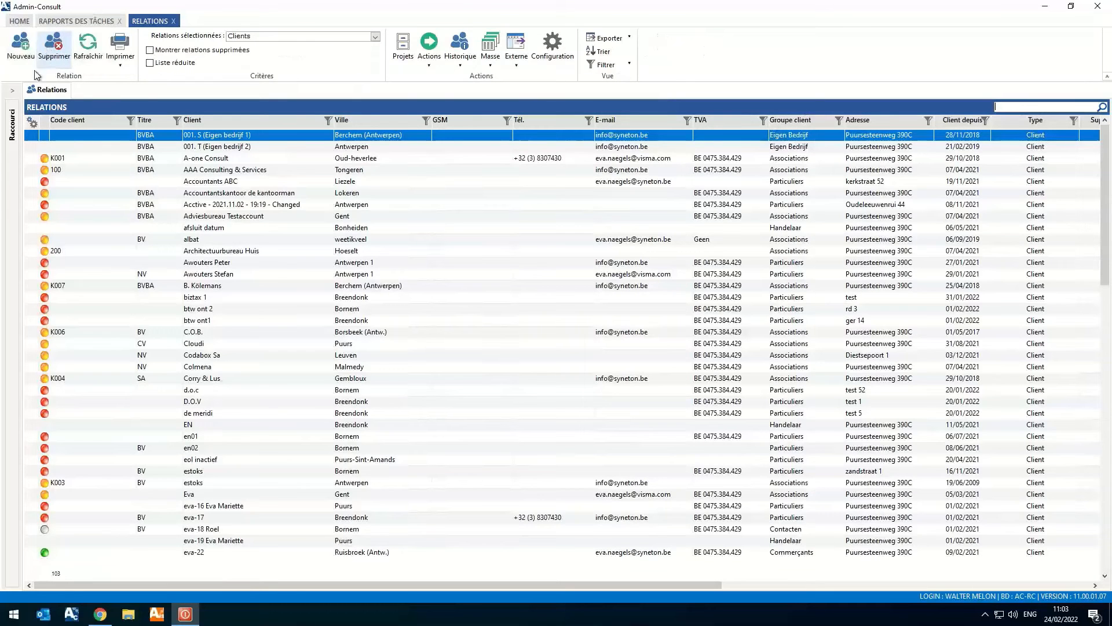
click(21, 46)
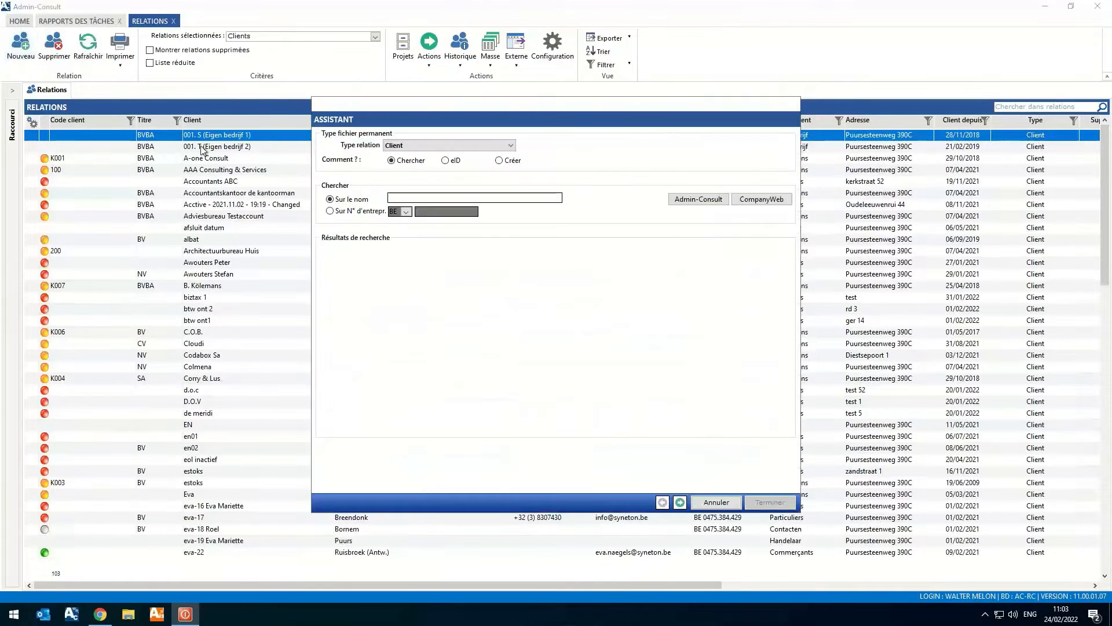
click(330, 211)
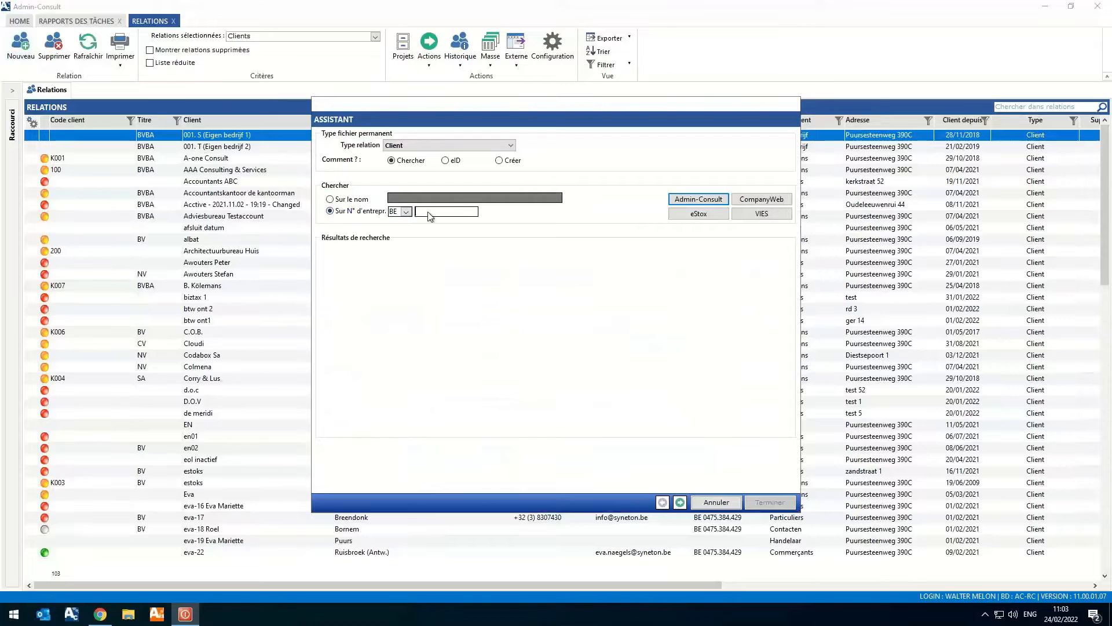
key(ctrl+v)
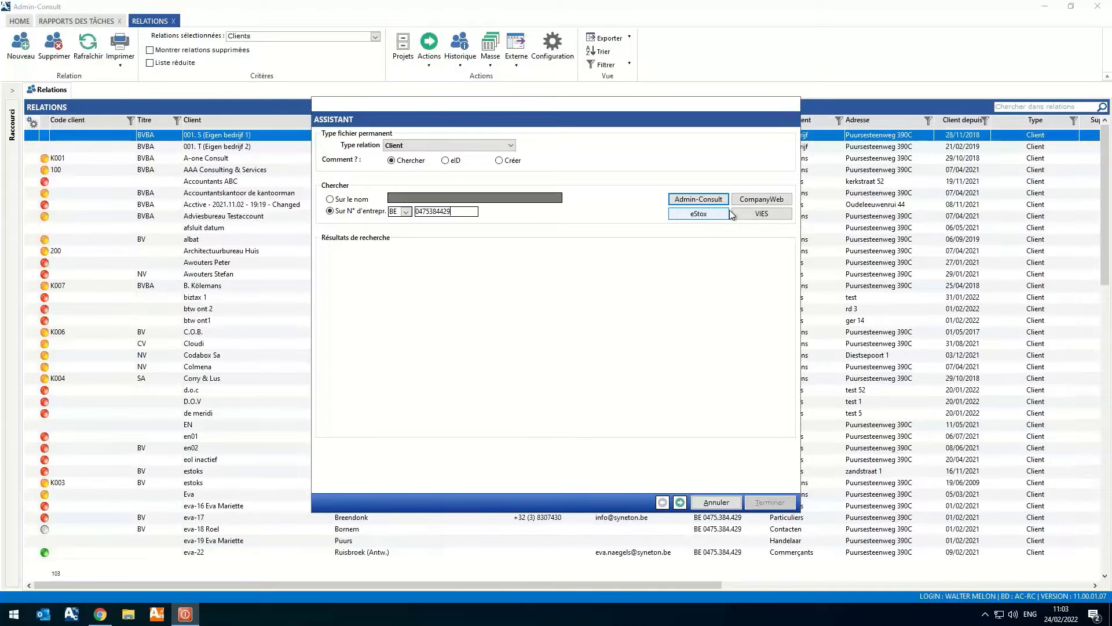
click(708, 216)
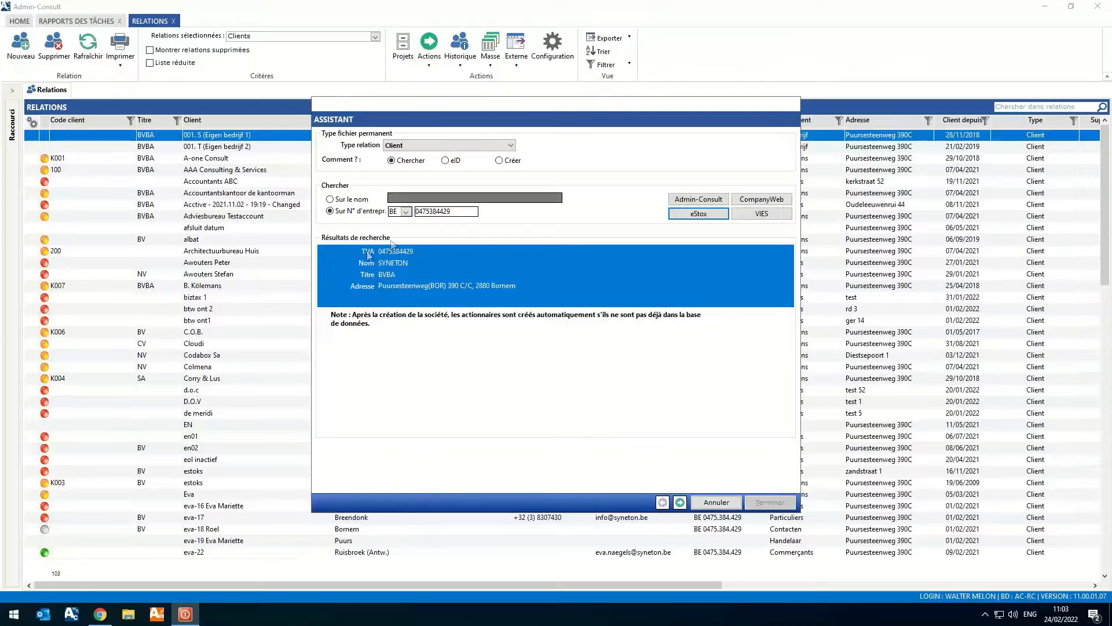
click(428, 319)
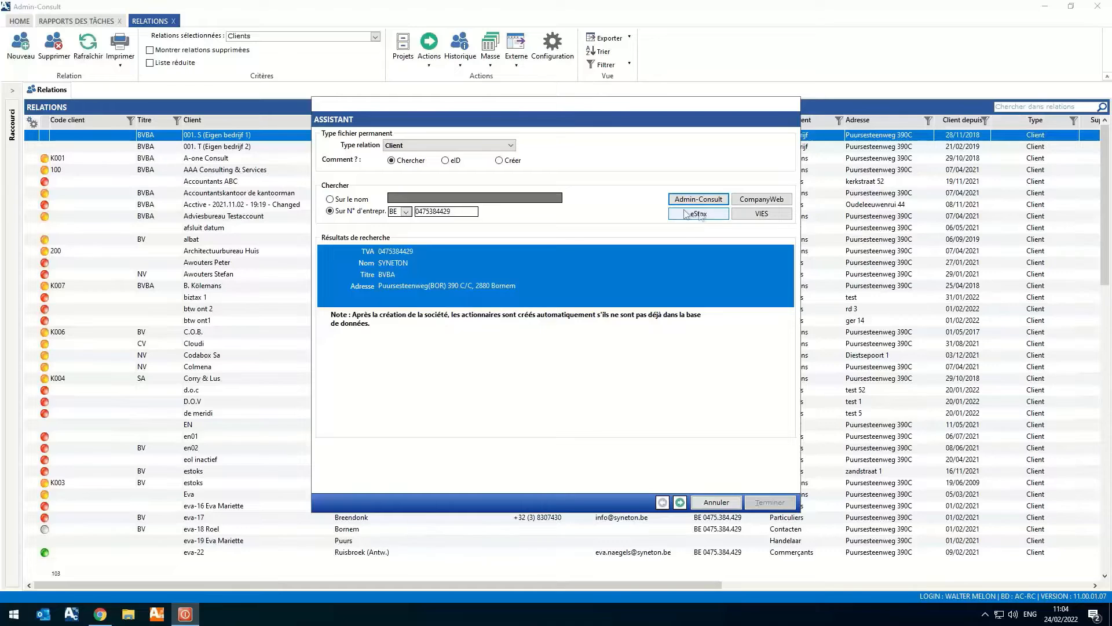
click(679, 504)
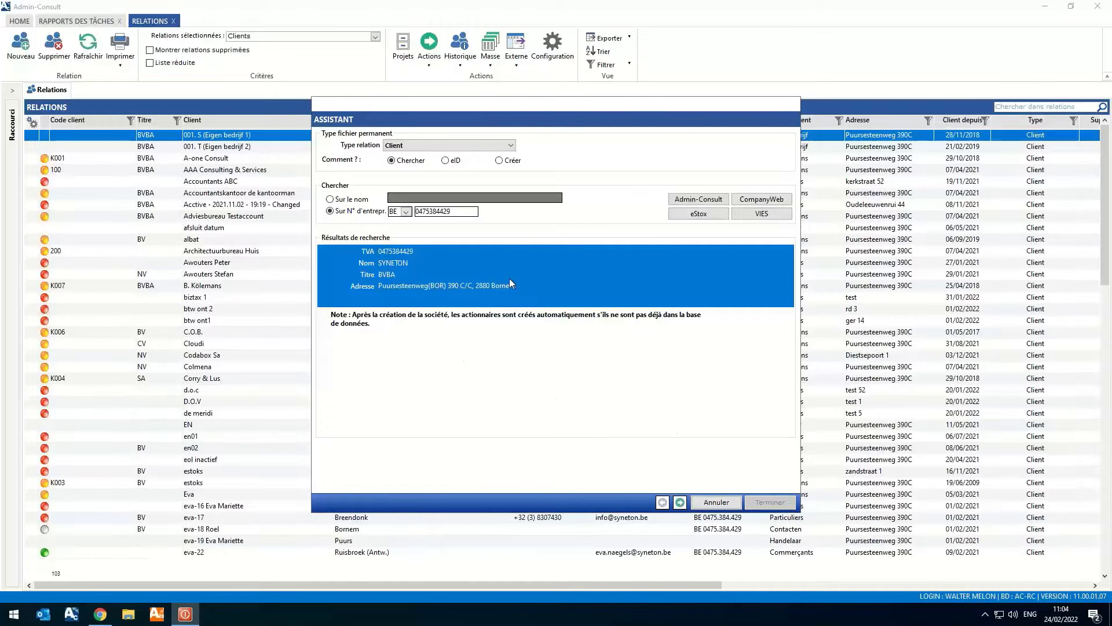
click(731, 508)
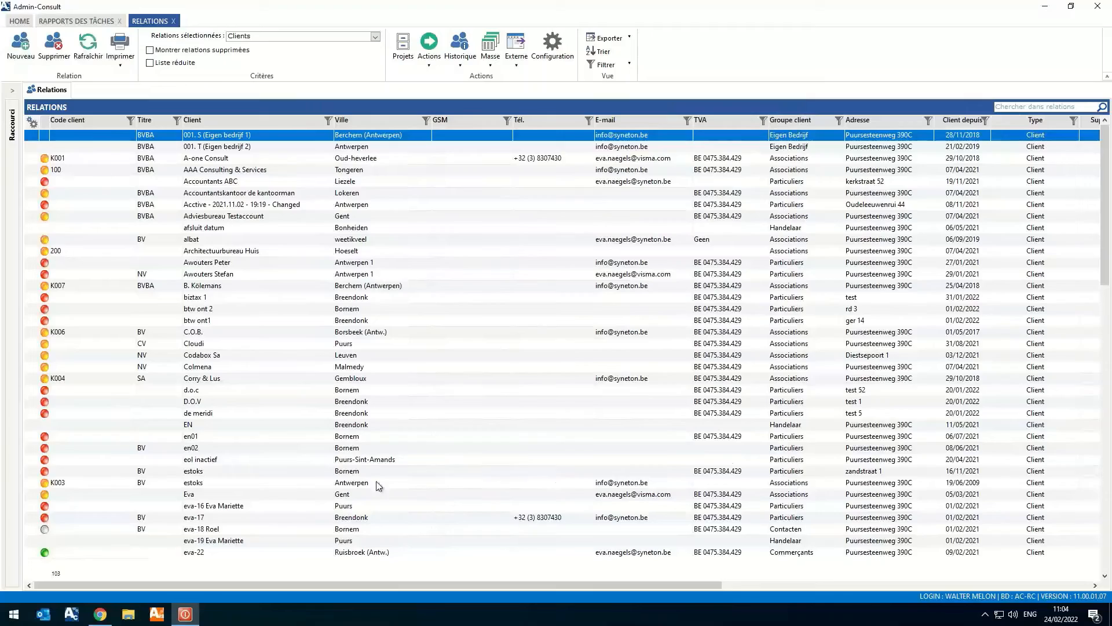
- Open the shareholders of the client SYNETON - 22-02-2022 and deactivate the client's eStox connection
click(253, 472)
scroll(276, 474, down, 15)
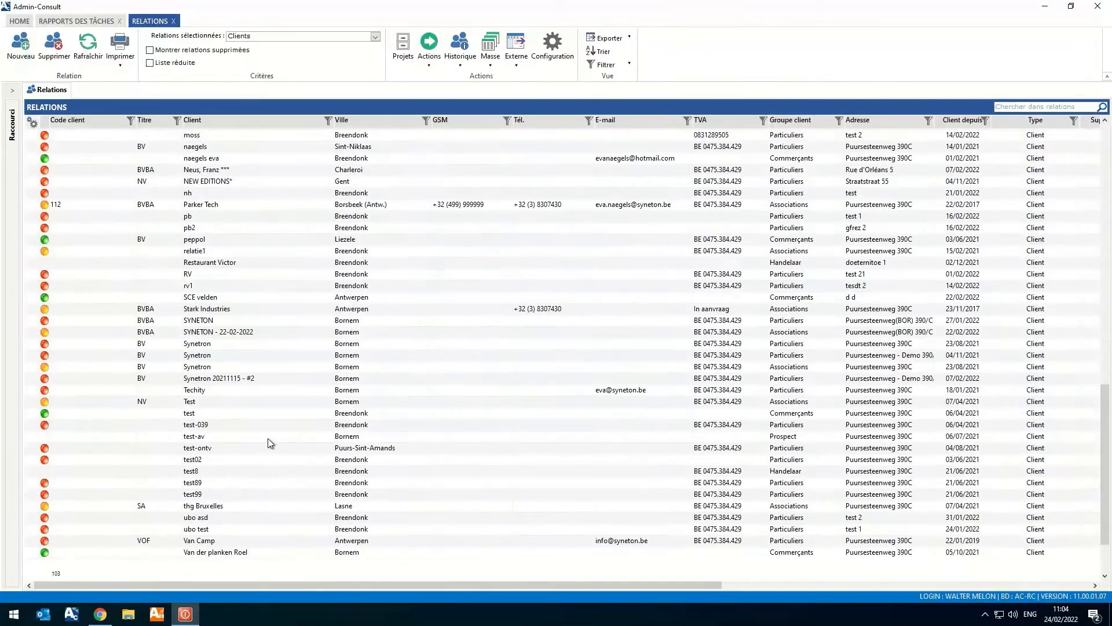
double_click(227, 332)
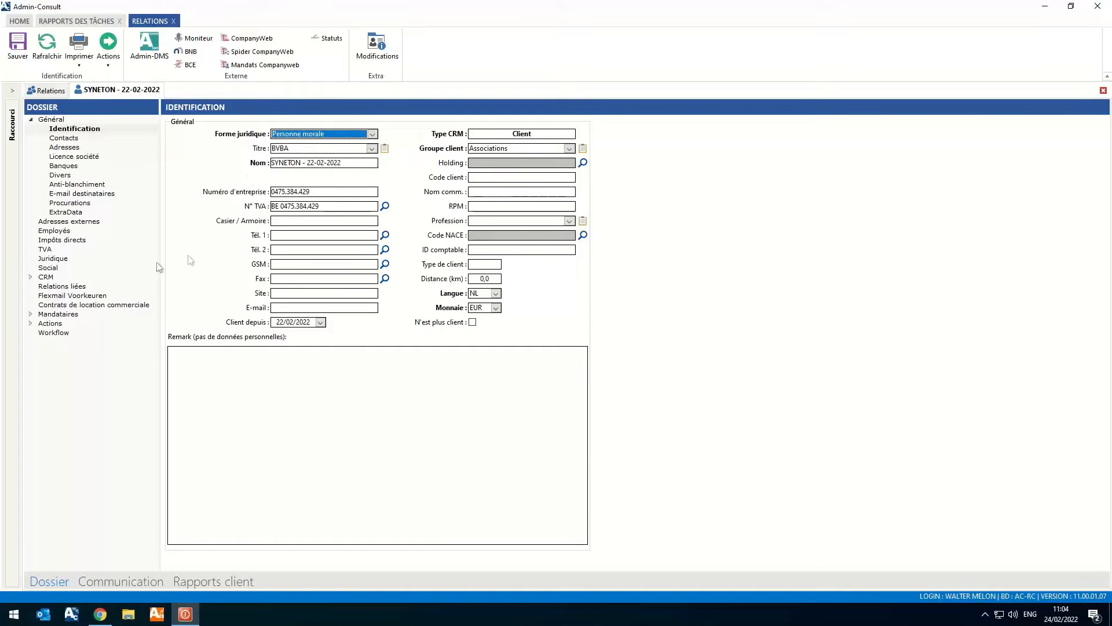
click(68, 314)
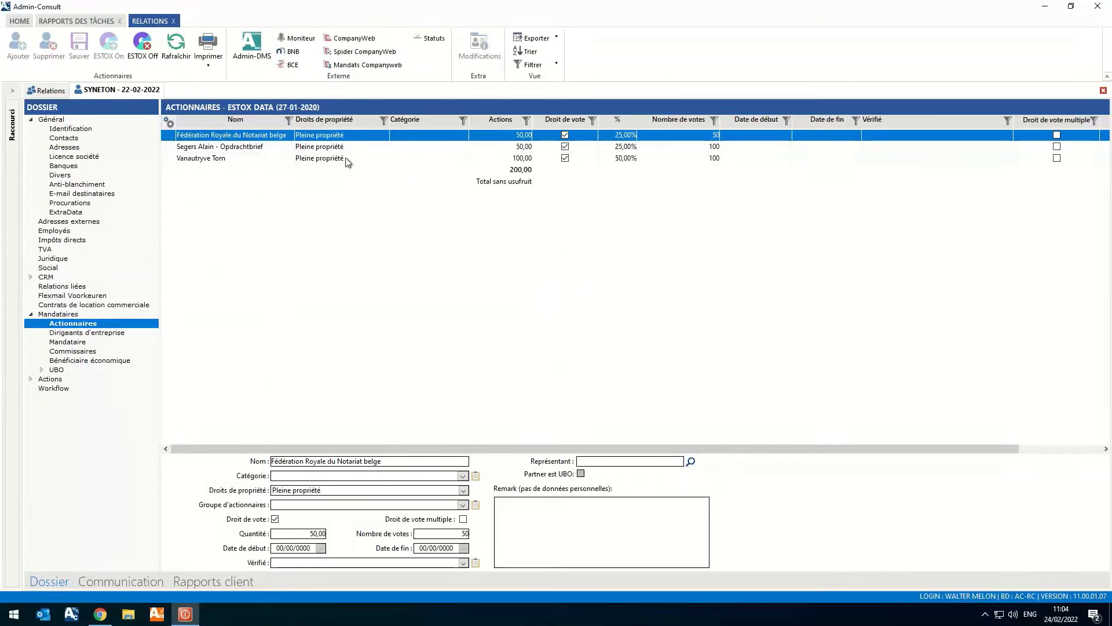
click(249, 148)
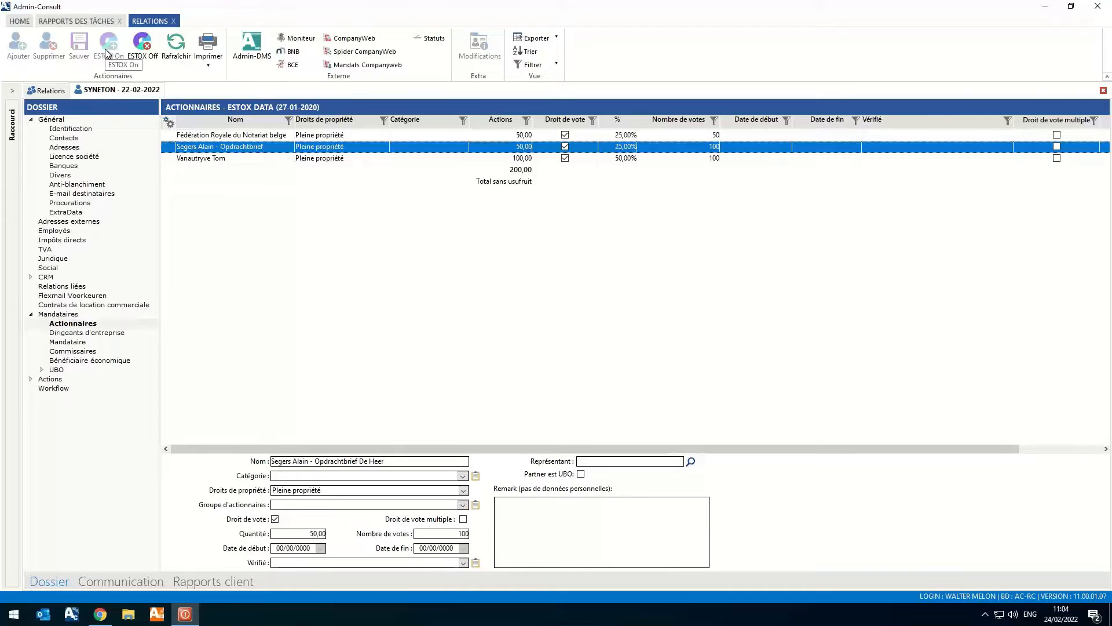
click(142, 46)
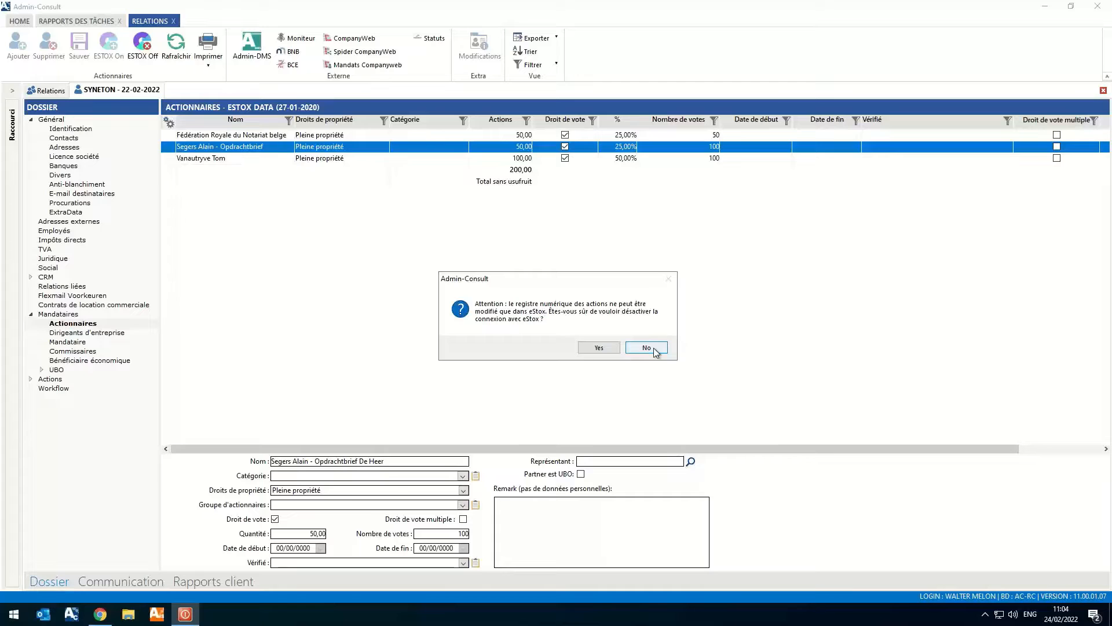
click(598, 349)
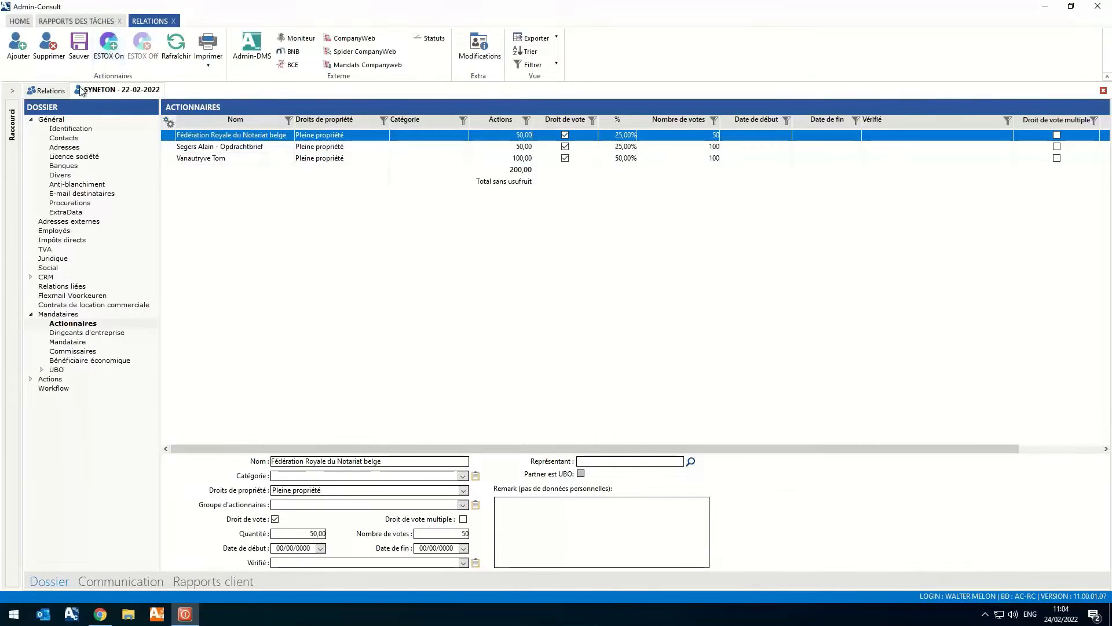
- Open the shareholders of the client rv1 and link the client to eStox, replacing its data with the eStox register
click(50, 91)
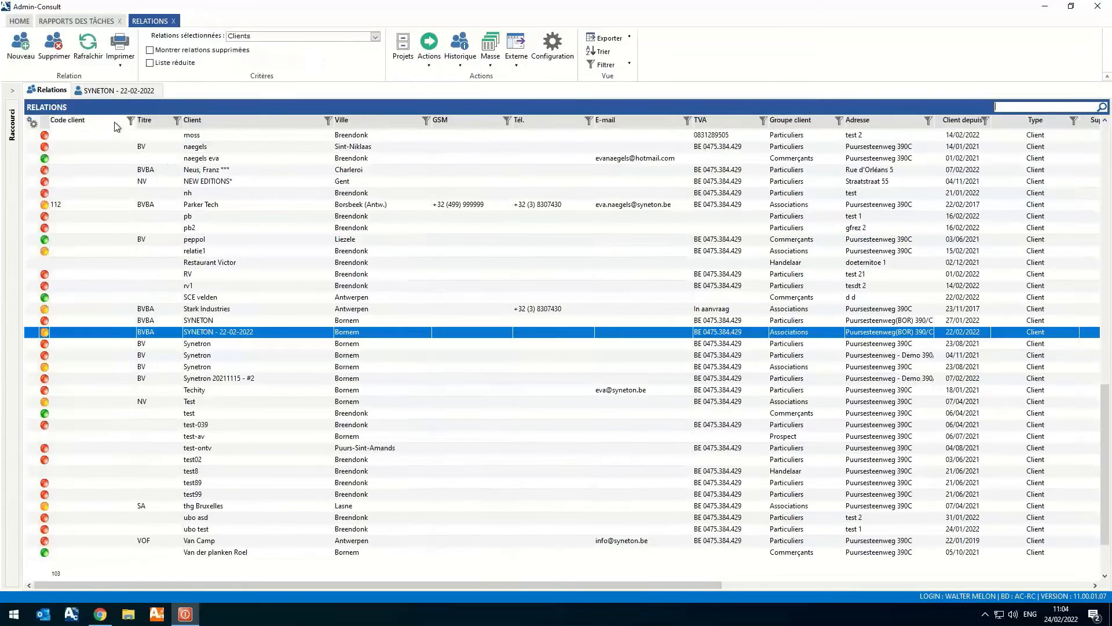
click(233, 285)
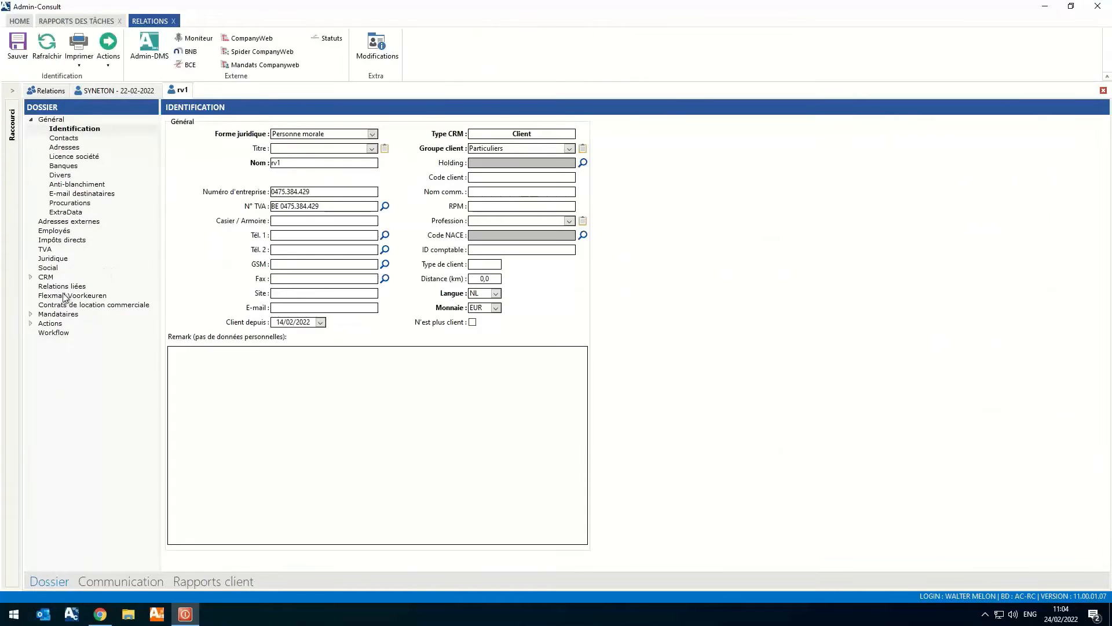
click(54, 314)
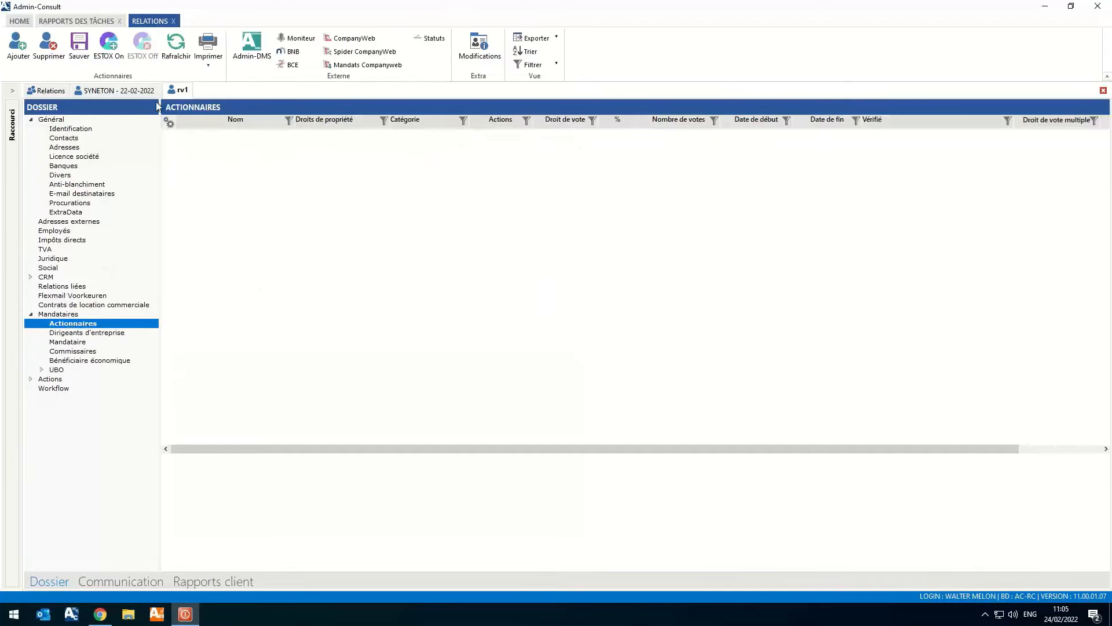
click(110, 46)
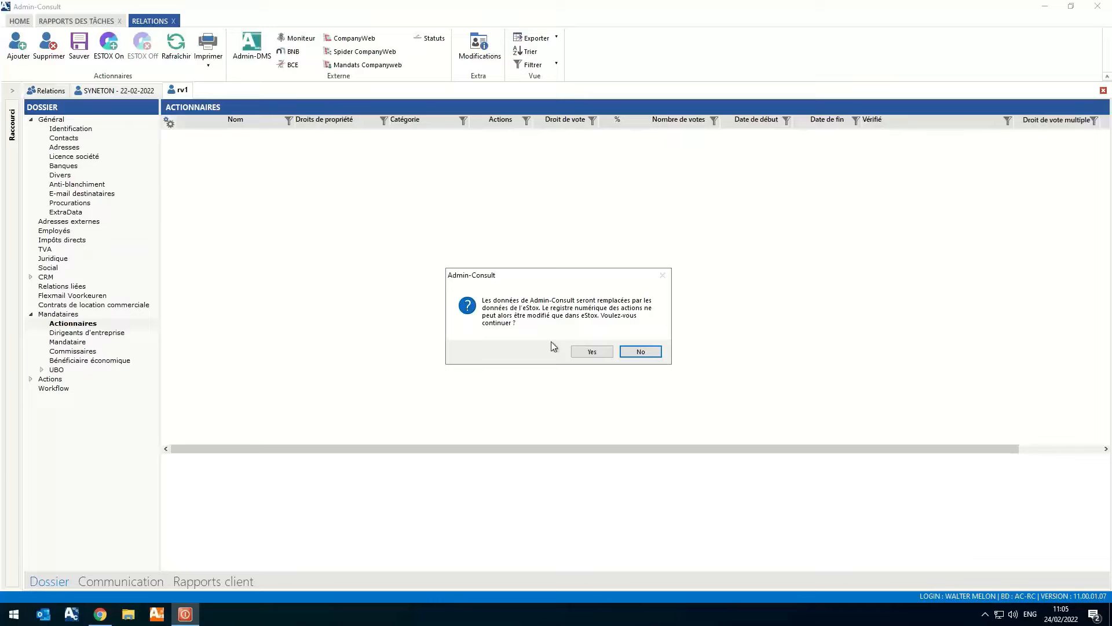
click(593, 353)
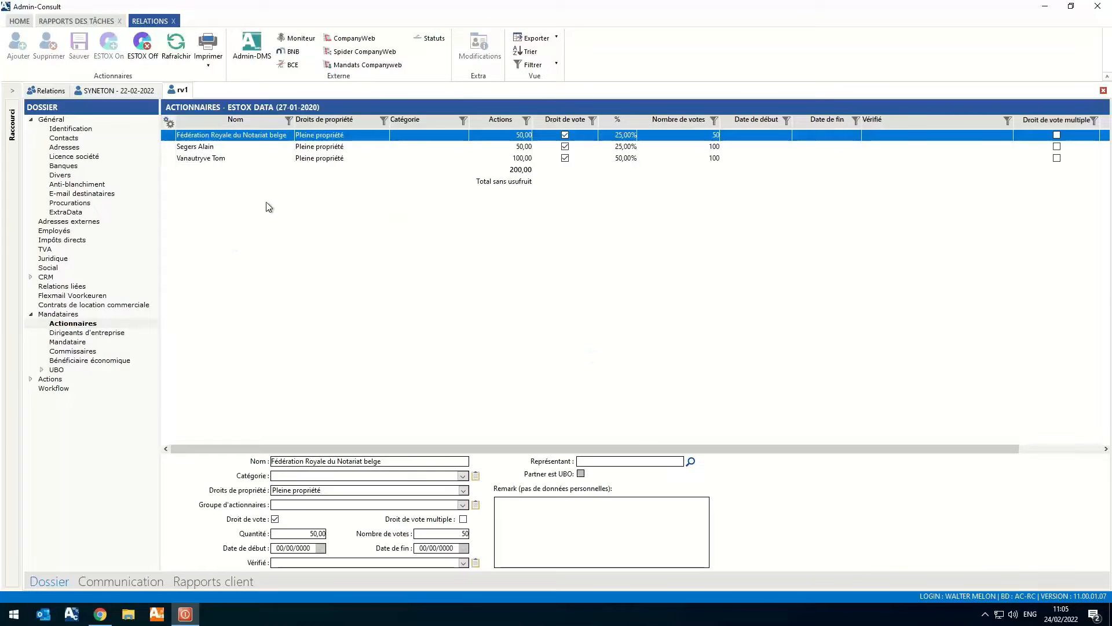
click(237, 149)
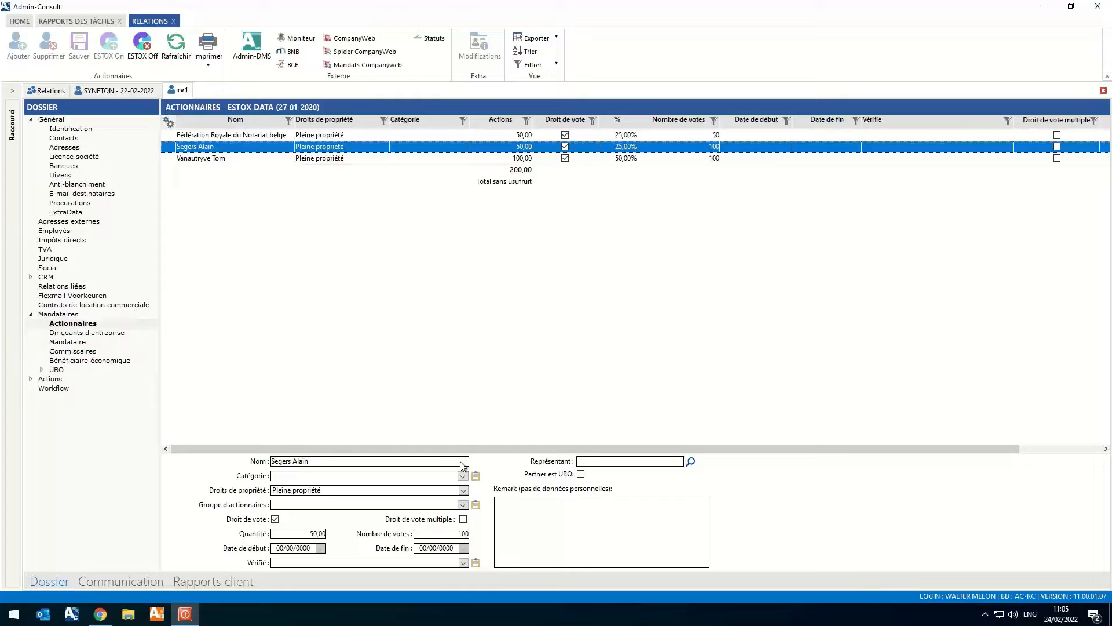
- Deactivate the eStox connection of client rv1 and check that the second shareholder's category and ownership-right fields can be edited
click(139, 56)
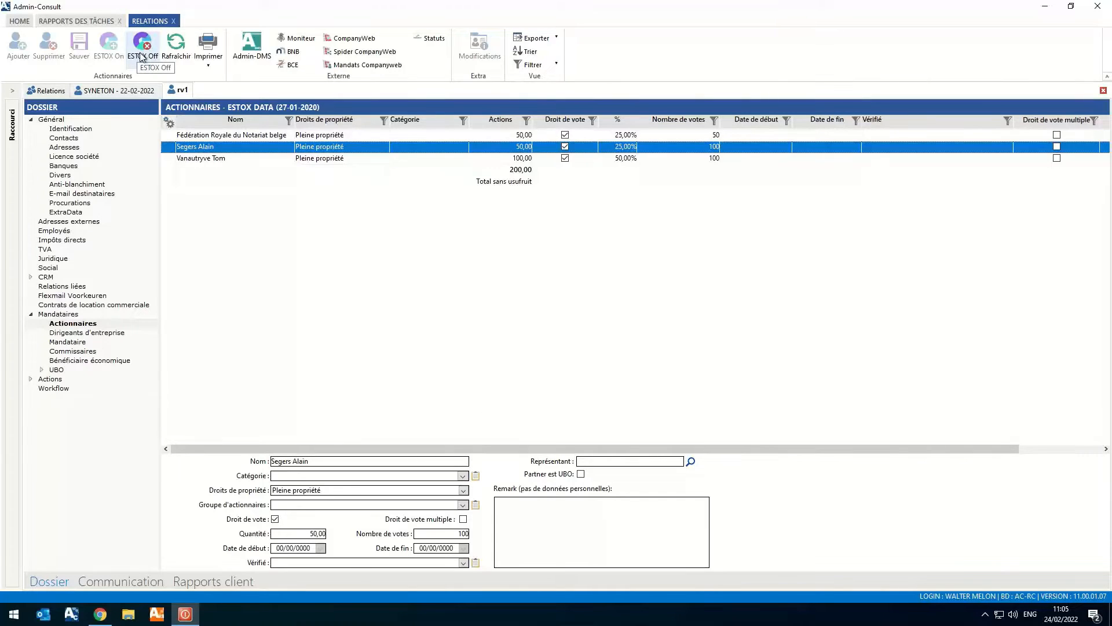
click(589, 349)
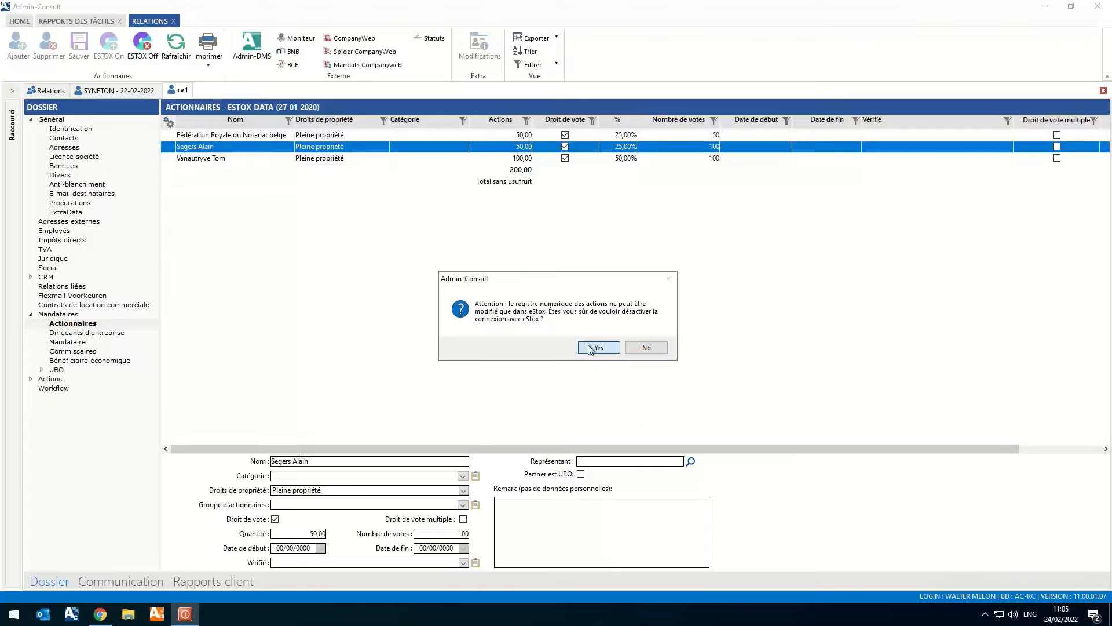
click(316, 148)
click(298, 489)
click(287, 476)
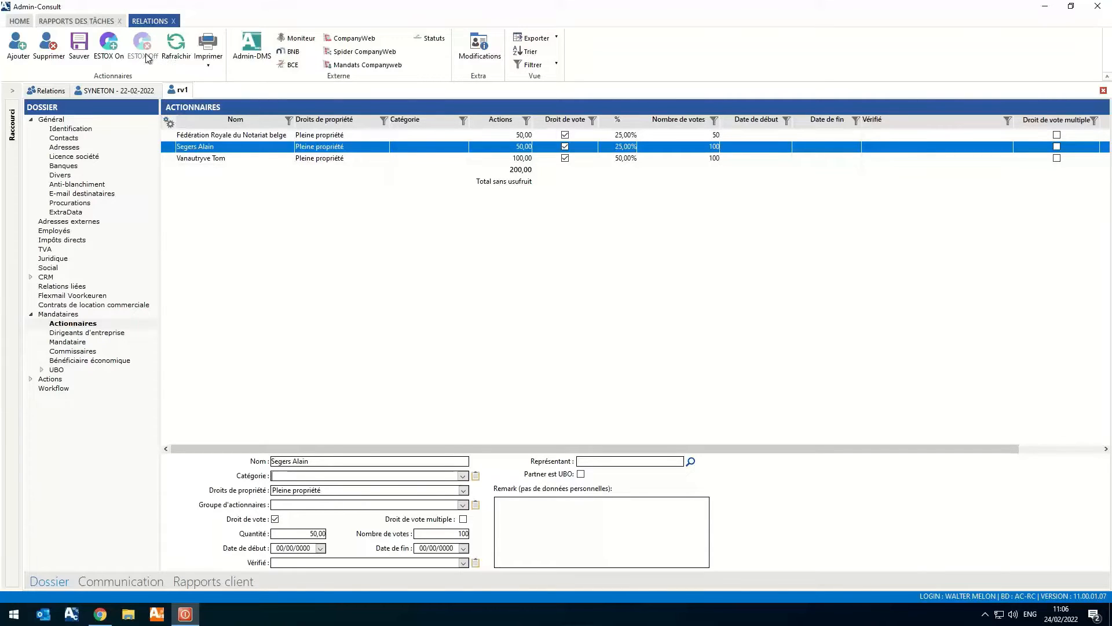
- Link client rv1 to the eStox register again and select the second shareholder
click(108, 49)
click(574, 351)
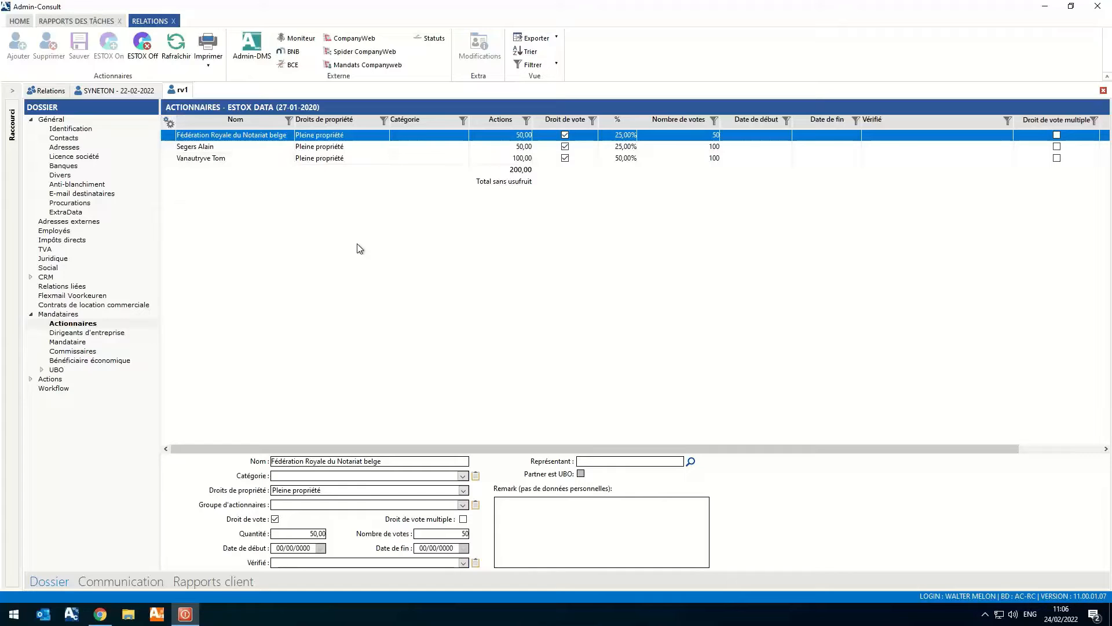
click(230, 148)
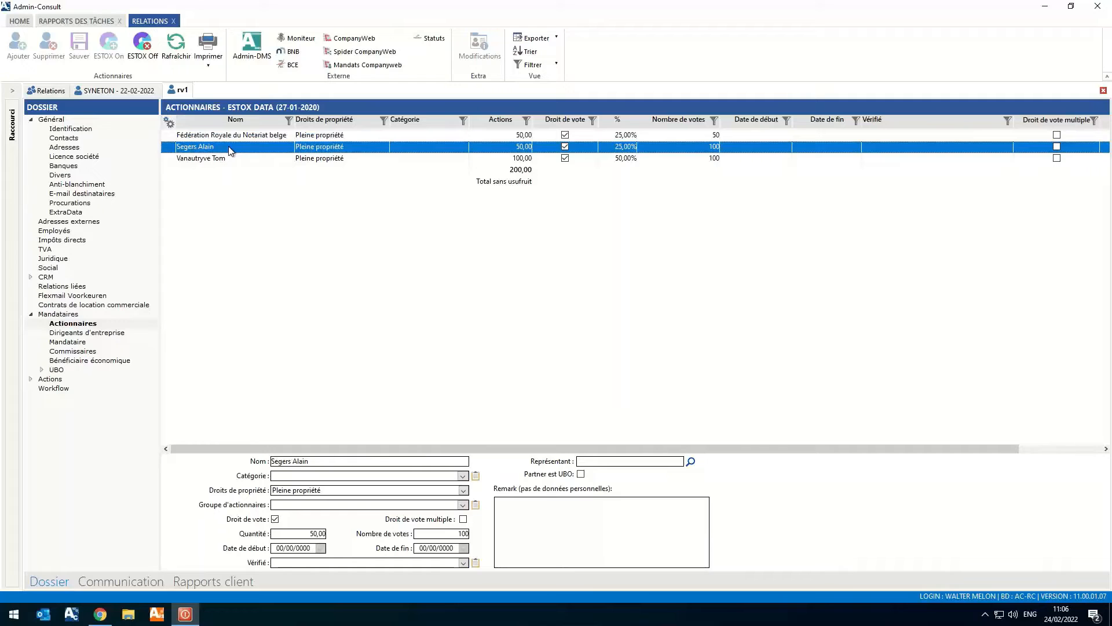
- Search the relations list for the shareholder by first name, and clear the search
click(51, 91)
text(alain s)
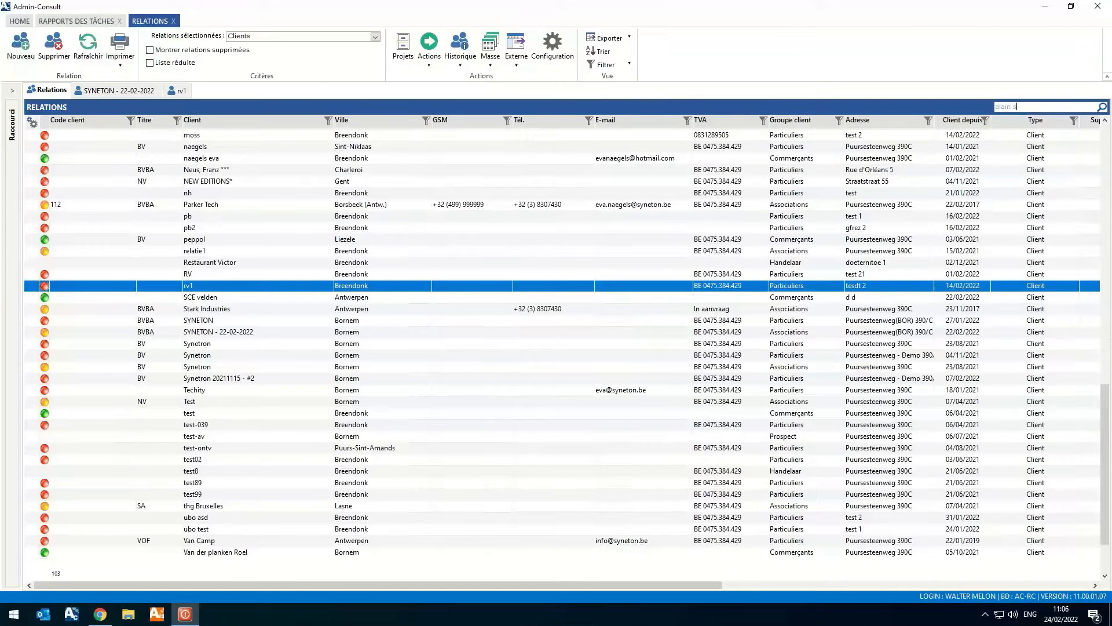
key(Return)
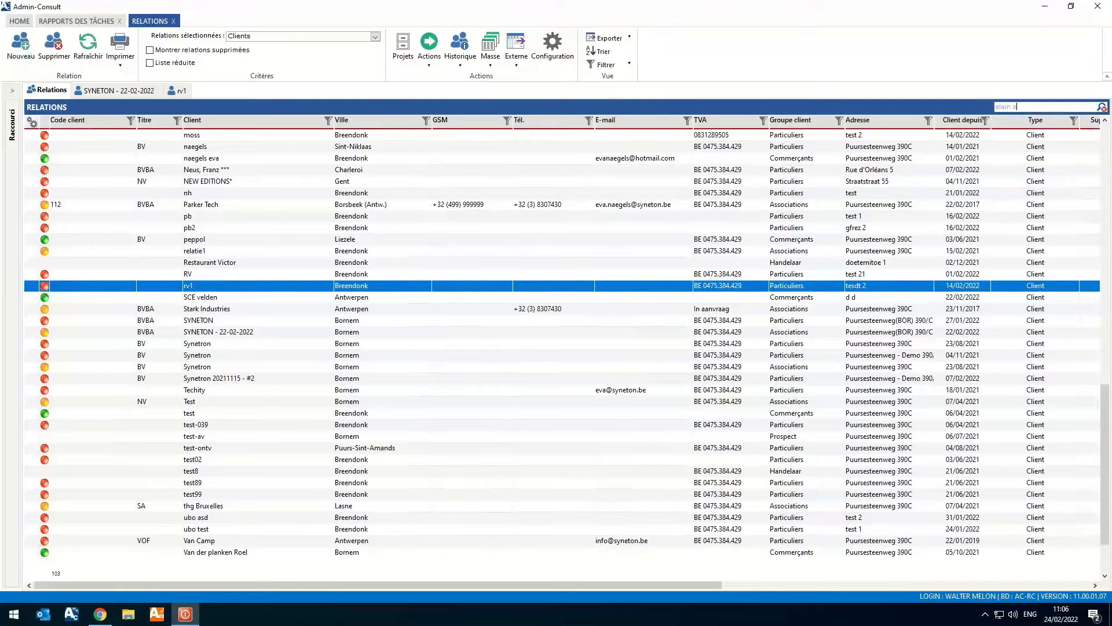
key(BackSpace)
key(BackSpace)
key(BackSpace)
key(BackSpace)
key(BackSpace)
key(BackSpace)
key(BackSpace)
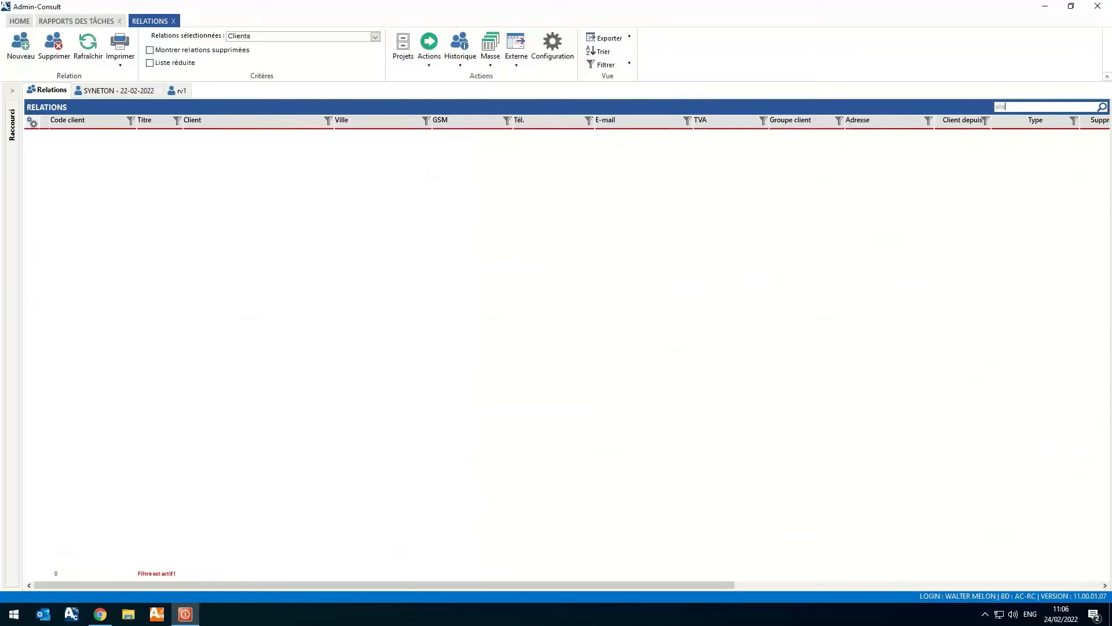
key(Return)
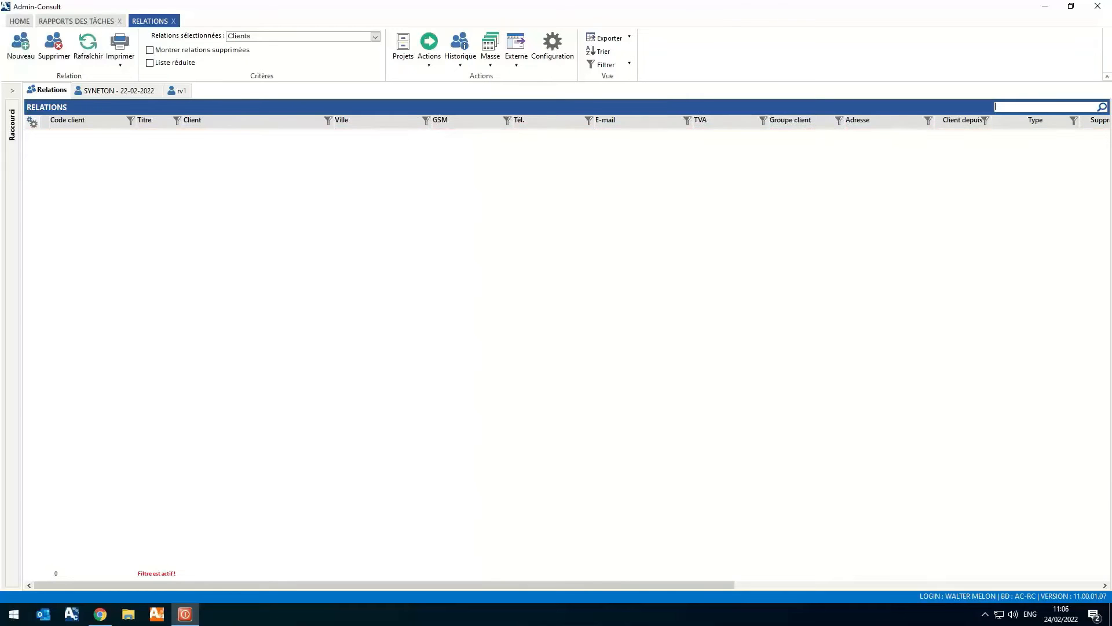
- Open the relation record of the second shareholder of SYNETON - 22-02-2022
click(111, 92)
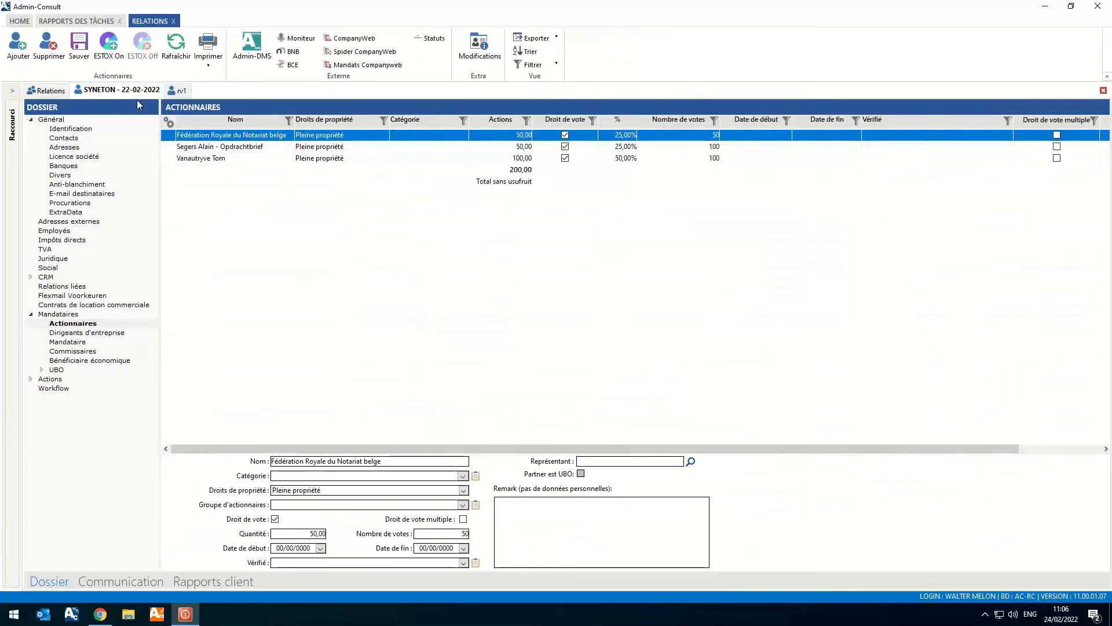
click(244, 148)
double_click(242, 147)
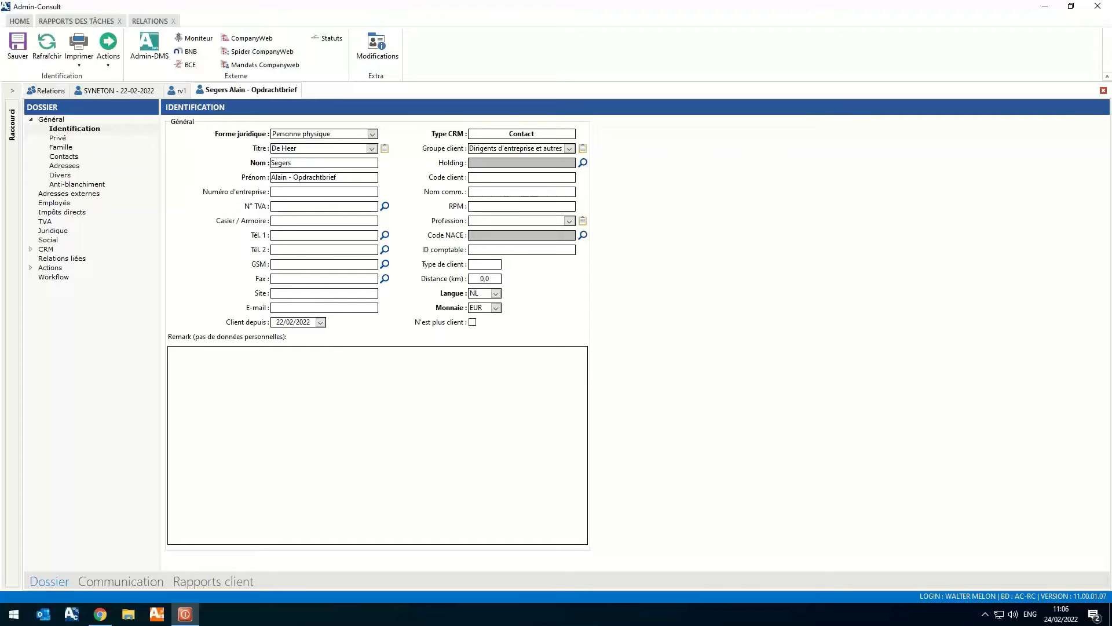
- List the shareholder's communications with the period's end date set to 24/02/2022
click(95, 581)
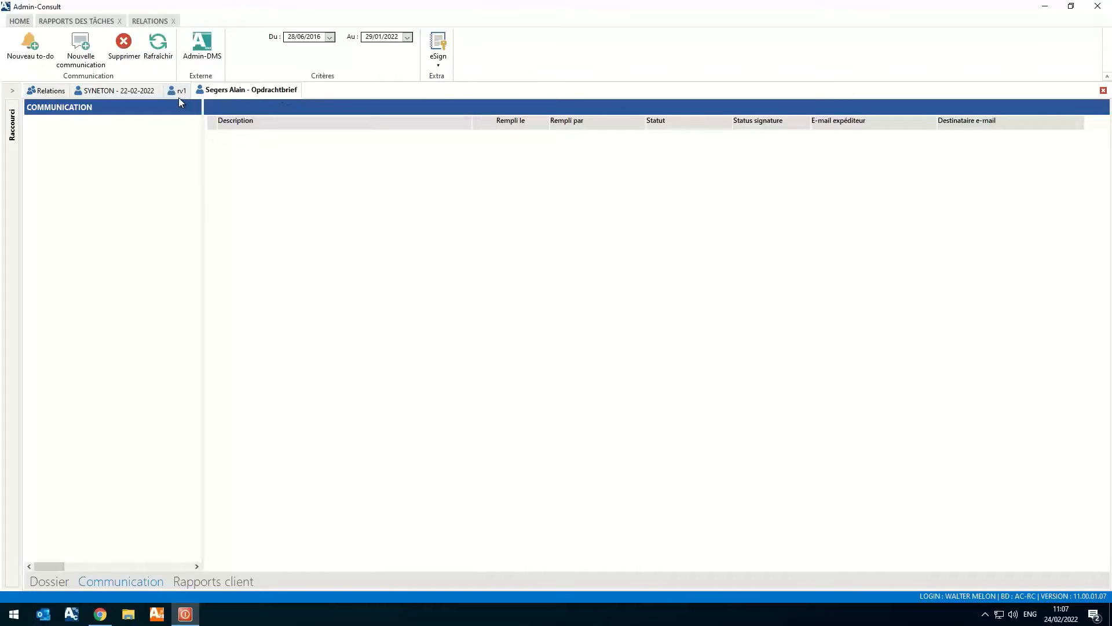
click(407, 37)
click(417, 125)
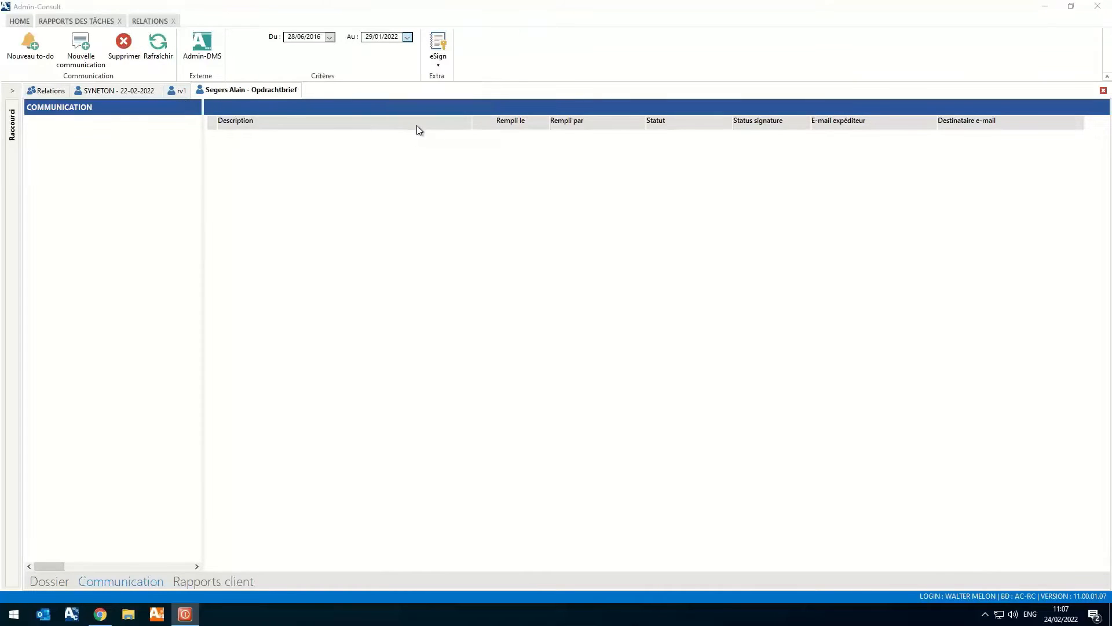
click(155, 44)
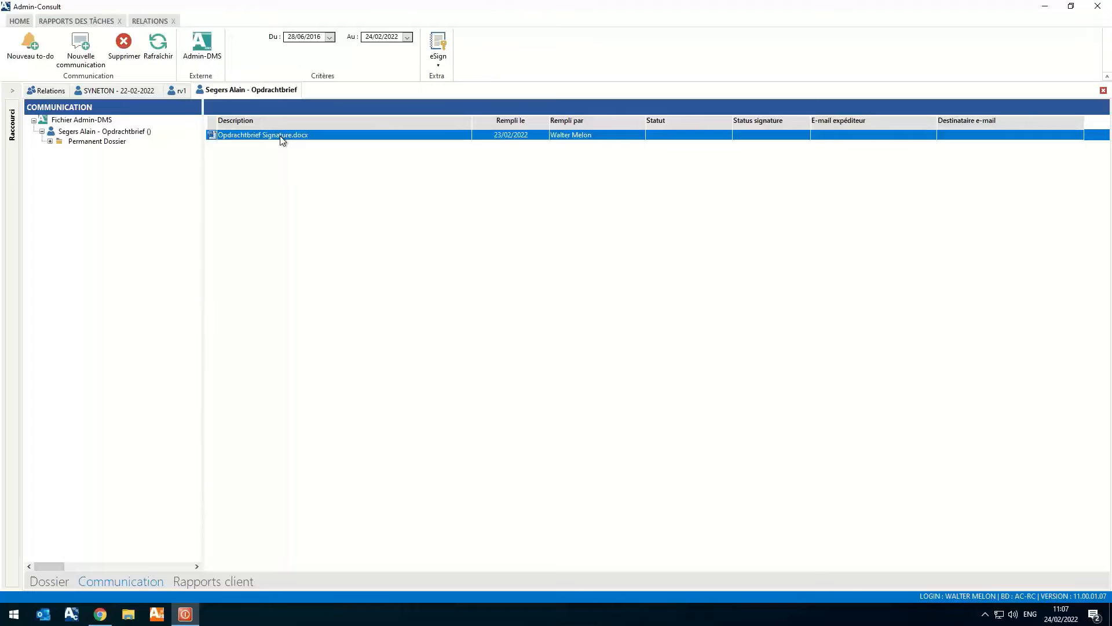
- Prepare an eSign signature request for Opdrachtbrief Signature.docx with the shareholder as signatory for SIG01, without sending it
click(438, 61)
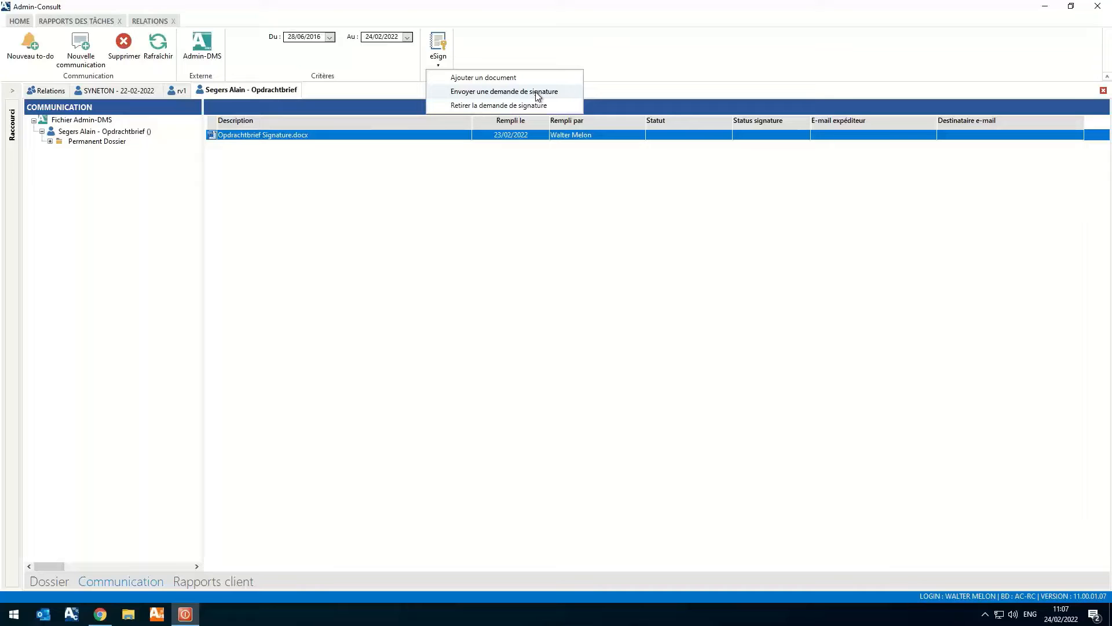
click(506, 93)
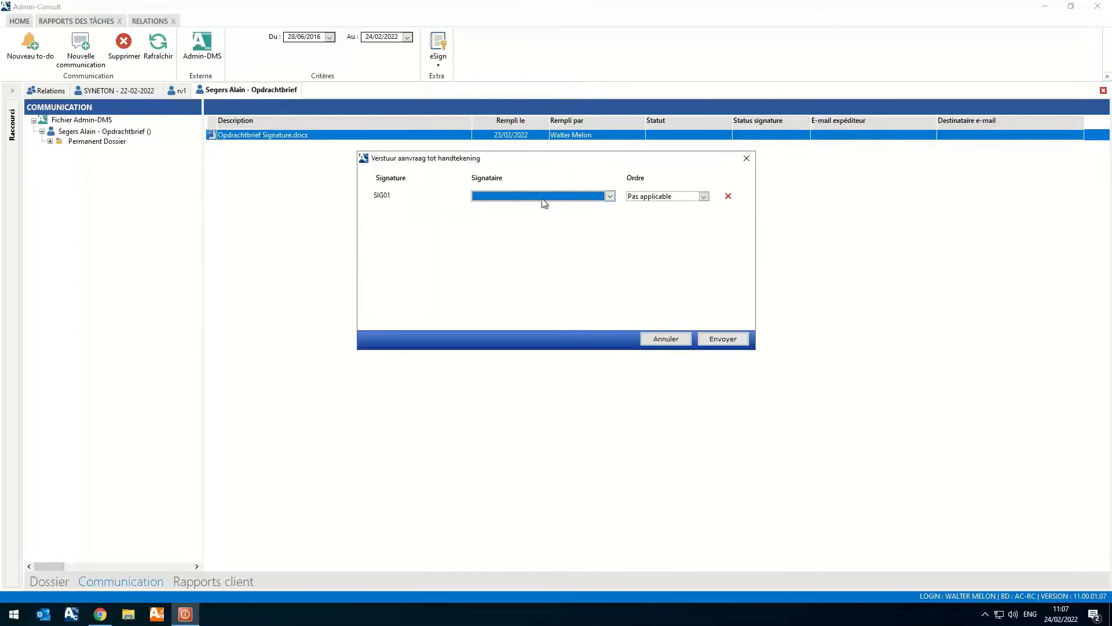
click(610, 196)
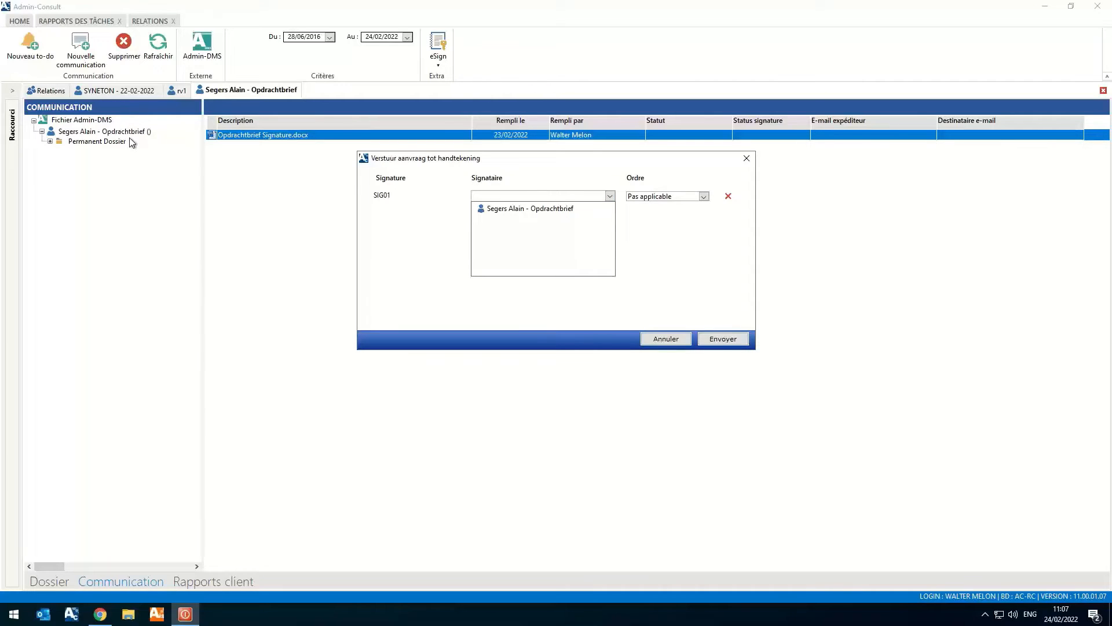
click(528, 209)
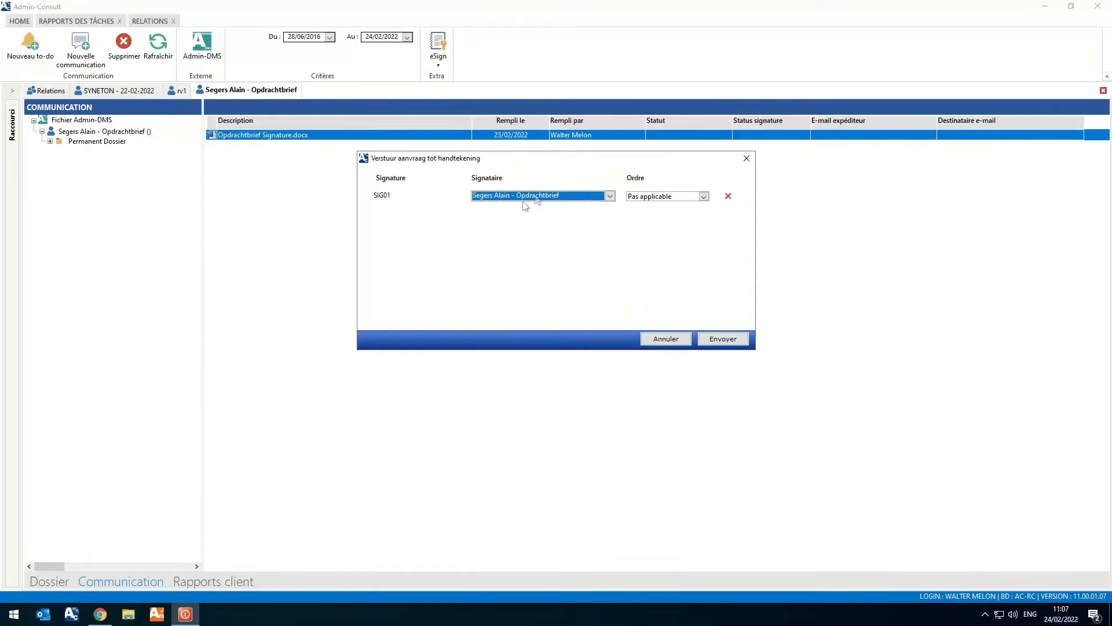
click(666, 338)
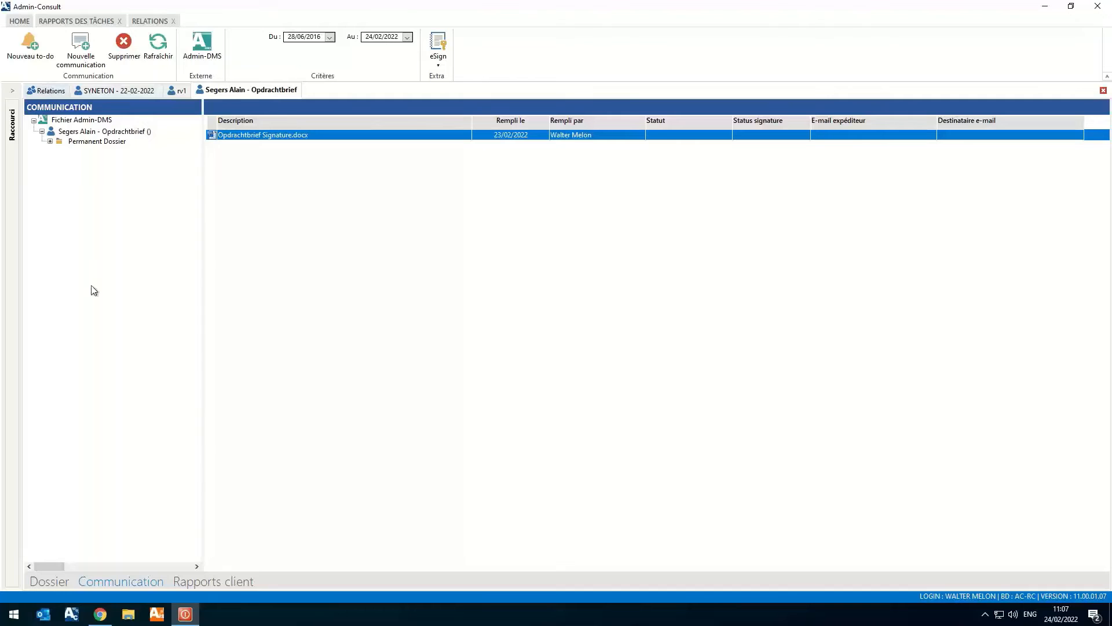
- Start a new address in the shareholder's file and enter a sample street and house number in the address details
click(50, 581)
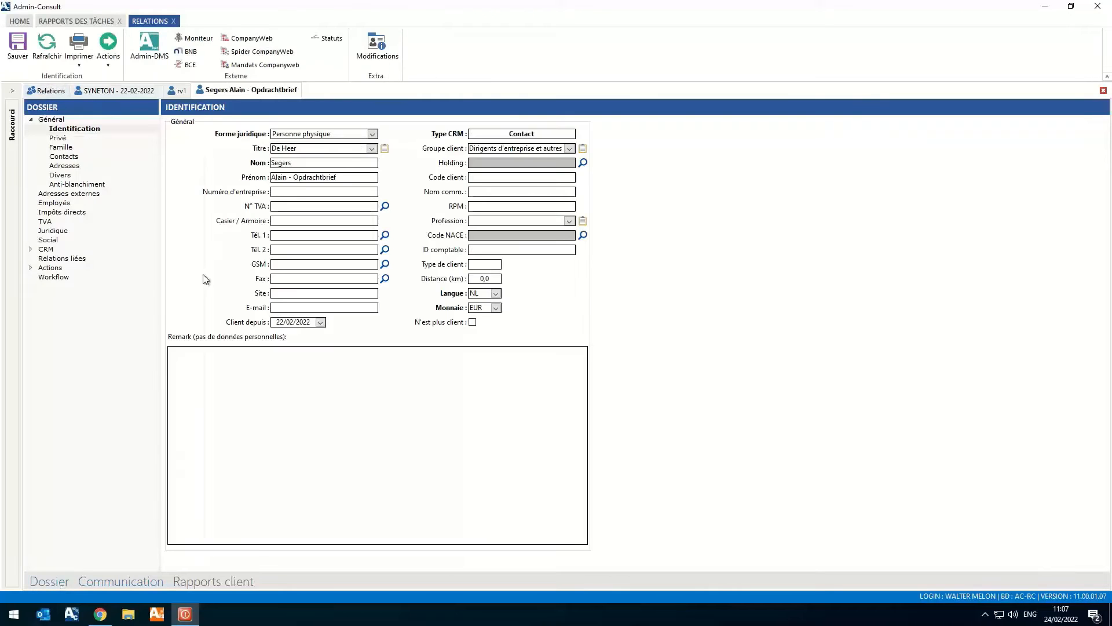
click(68, 166)
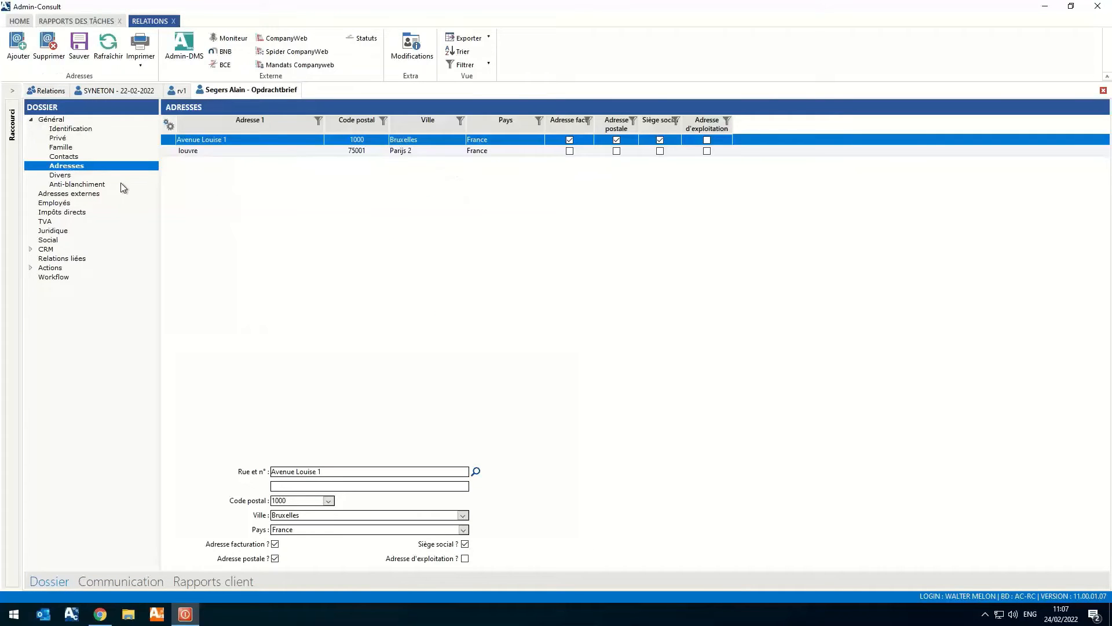
click(13, 56)
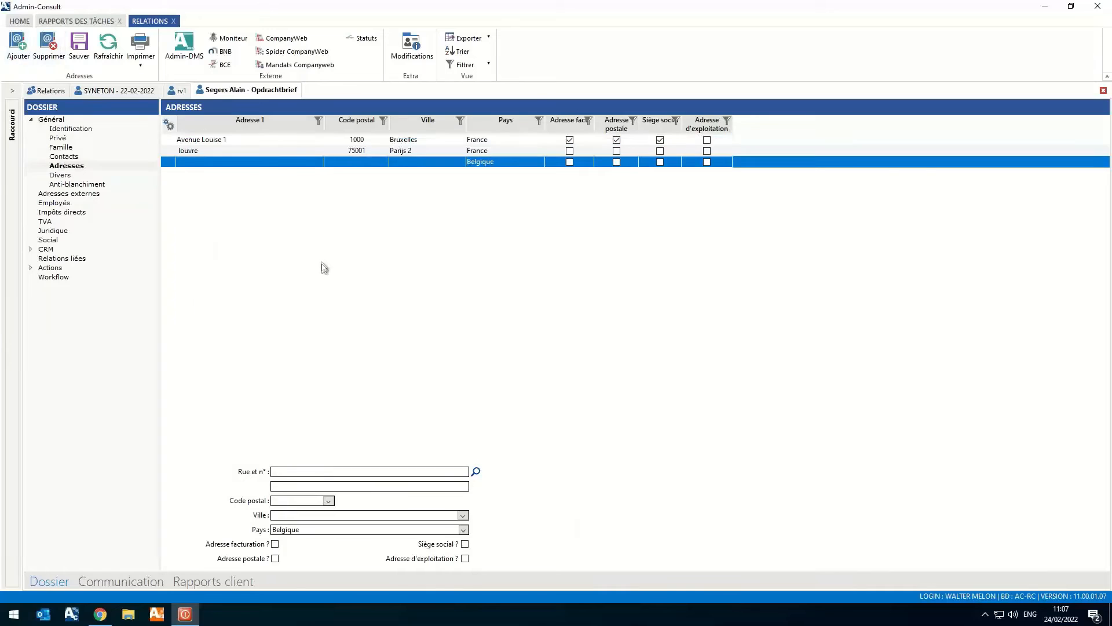
click(475, 470)
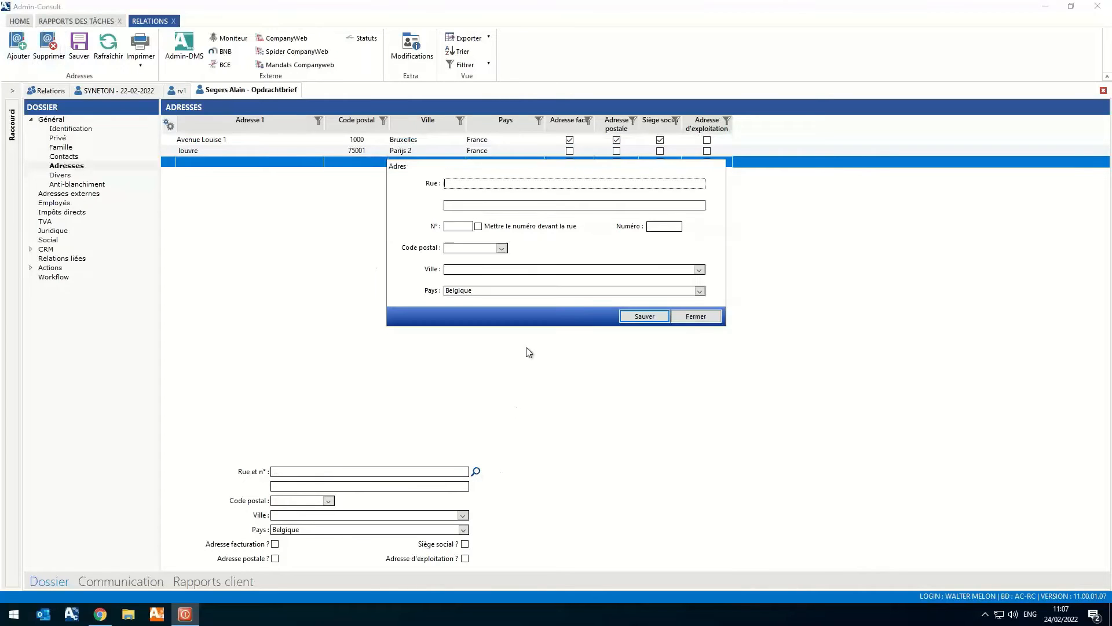
text(rue)
key(Tab)
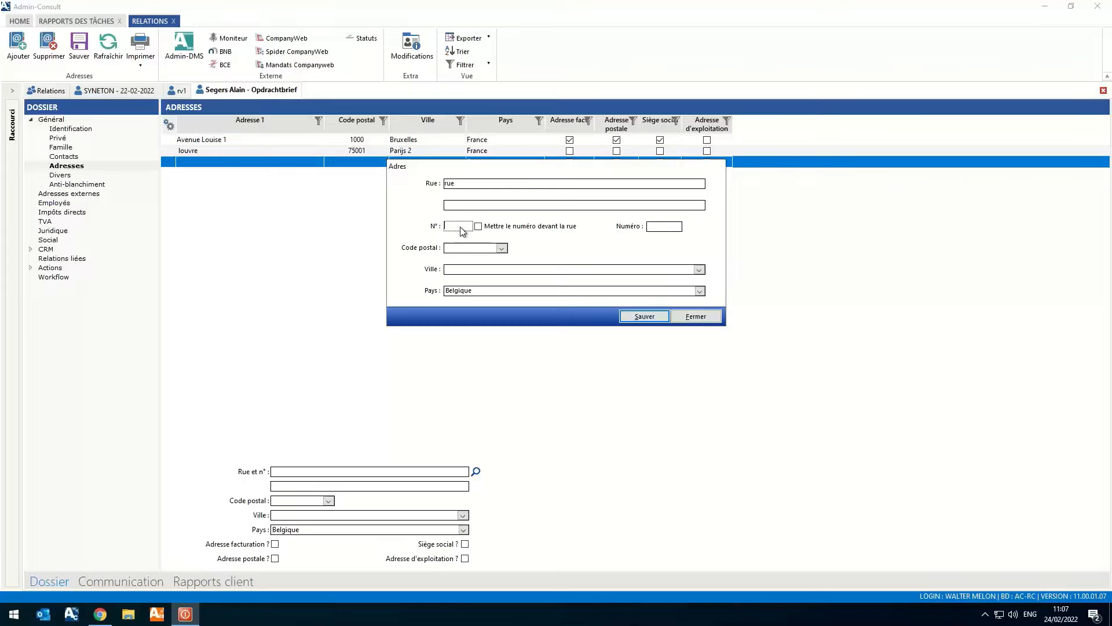
- Choose France as country and Parijs 1 as city for the new address, discard it, and open the shareholder's contacts
click(699, 291)
text(fr)
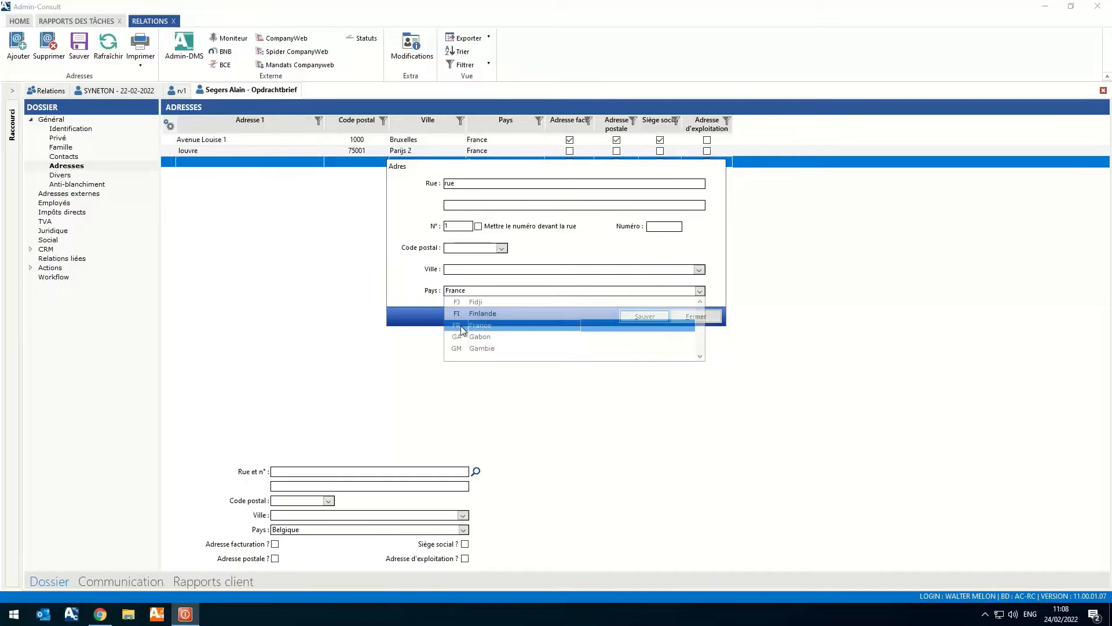
click(461, 326)
click(699, 270)
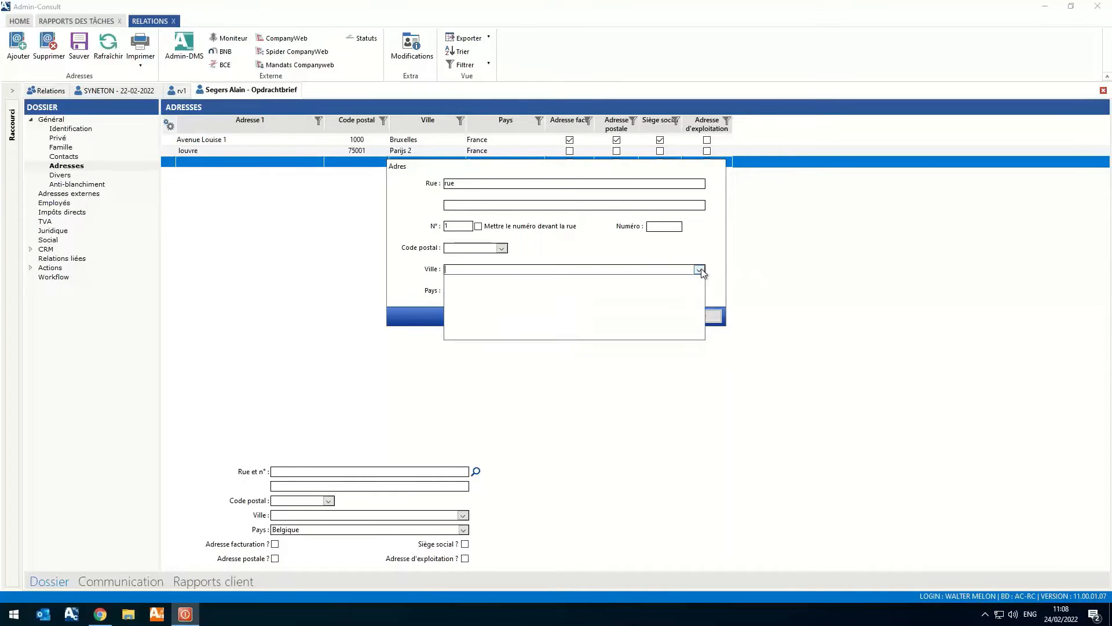
text(pari)
click(474, 279)
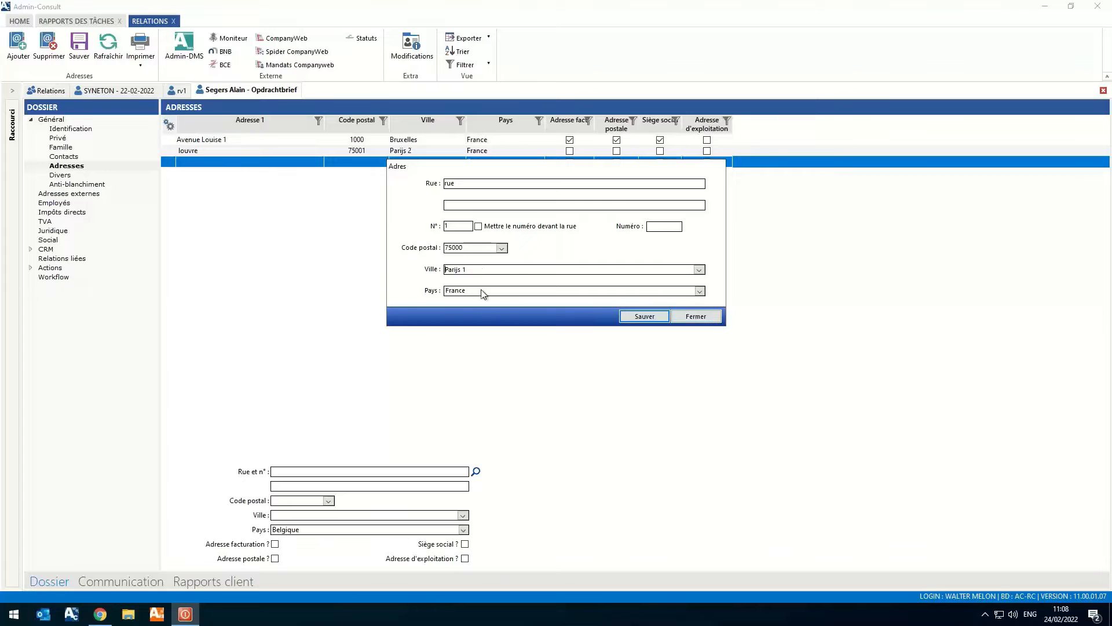
click(701, 318)
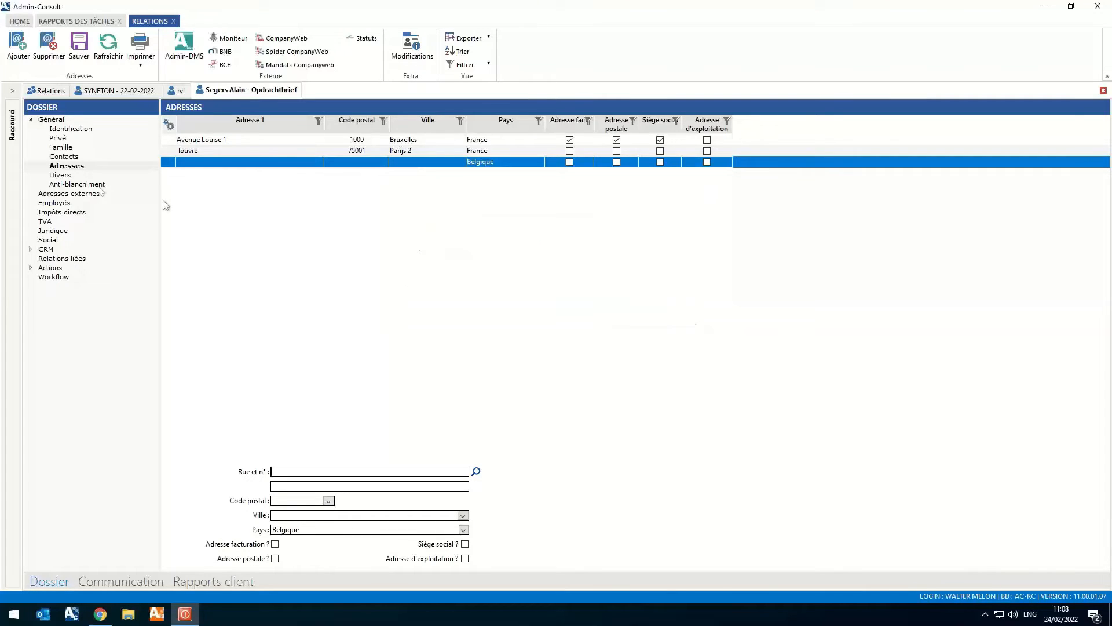
click(66, 157)
click(568, 343)
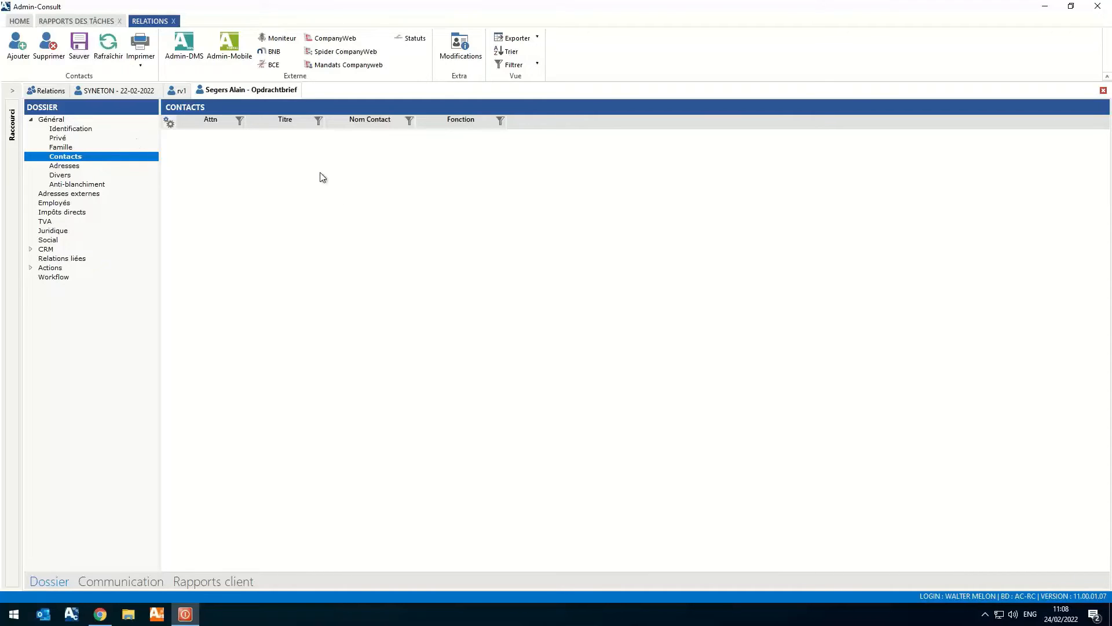
- In the SYNETON - 22-02-2022 legal data, set the closing date to 31/01 and the first financial year's closing date to 31/01/2020
click(137, 91)
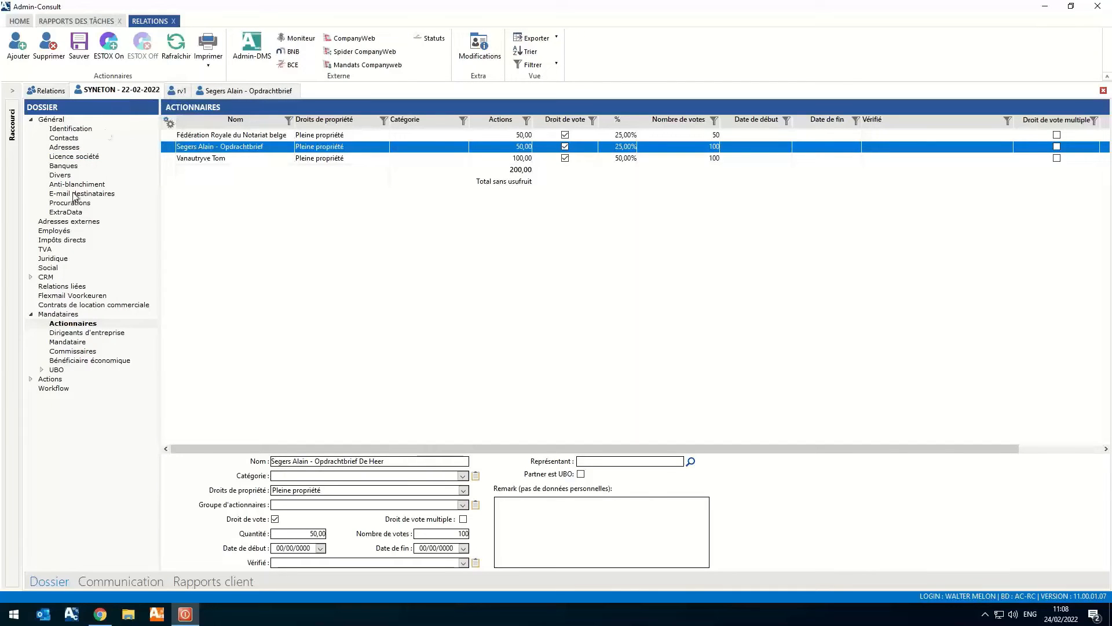
click(54, 258)
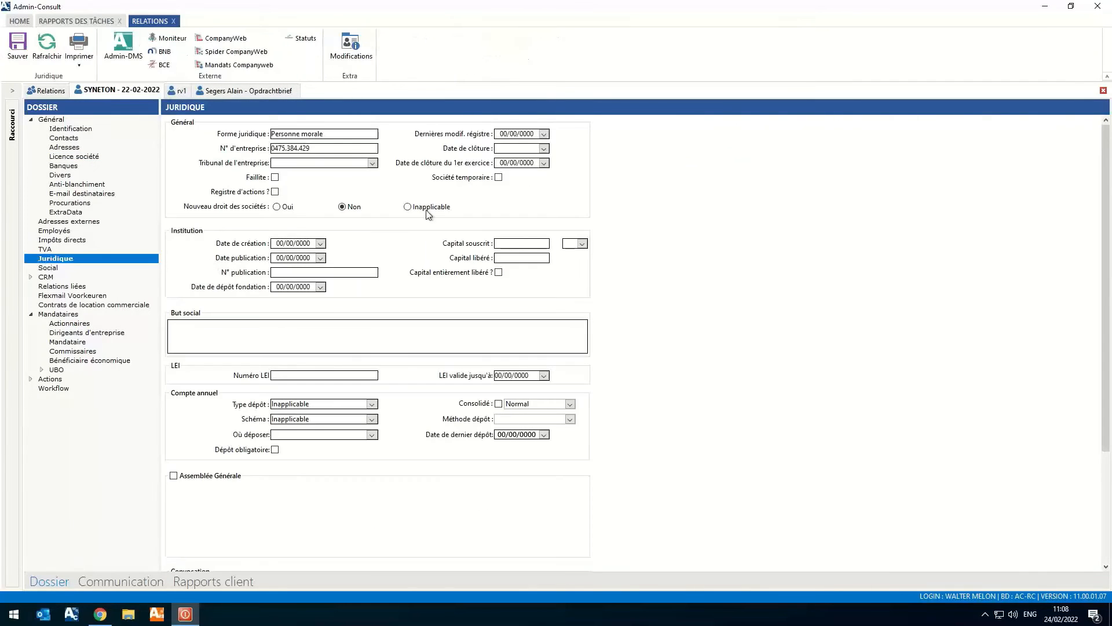
click(544, 149)
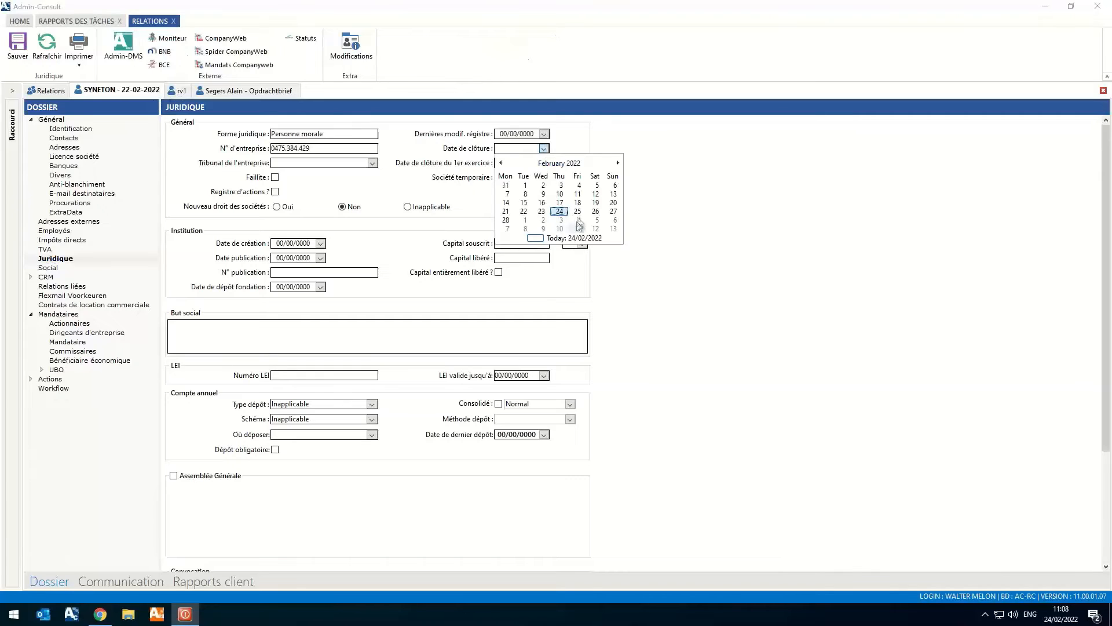
click(507, 185)
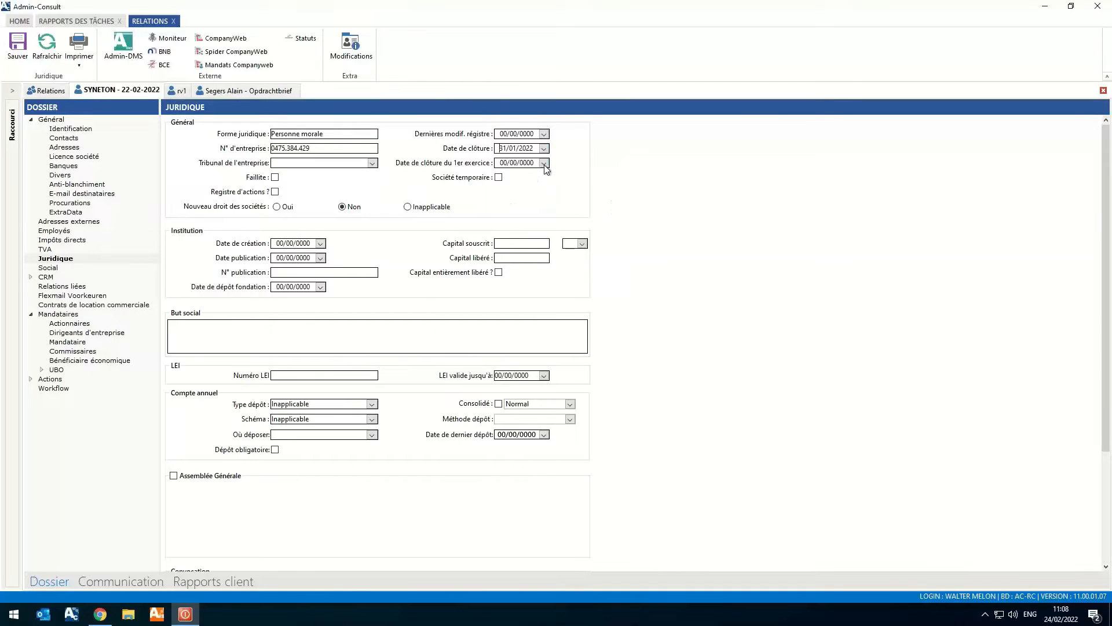
click(545, 163)
click(506, 199)
key(Tab)
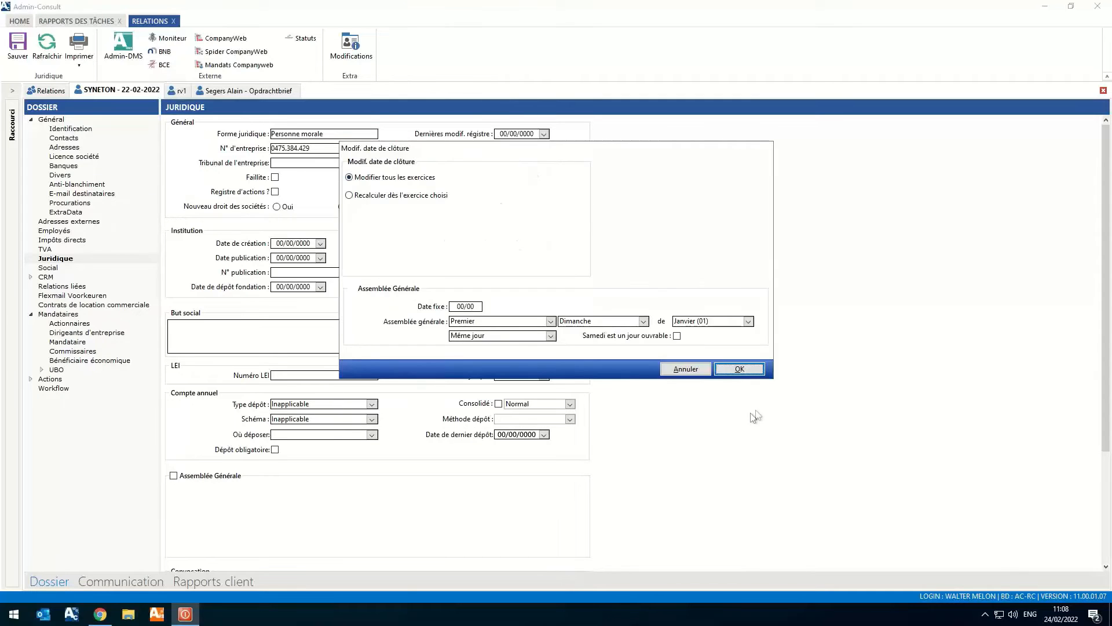
- Schedule the general assembly on the first Sunday of September for all financial years, accepting the date formula and the task updates
drag(583, 145, 574, 184)
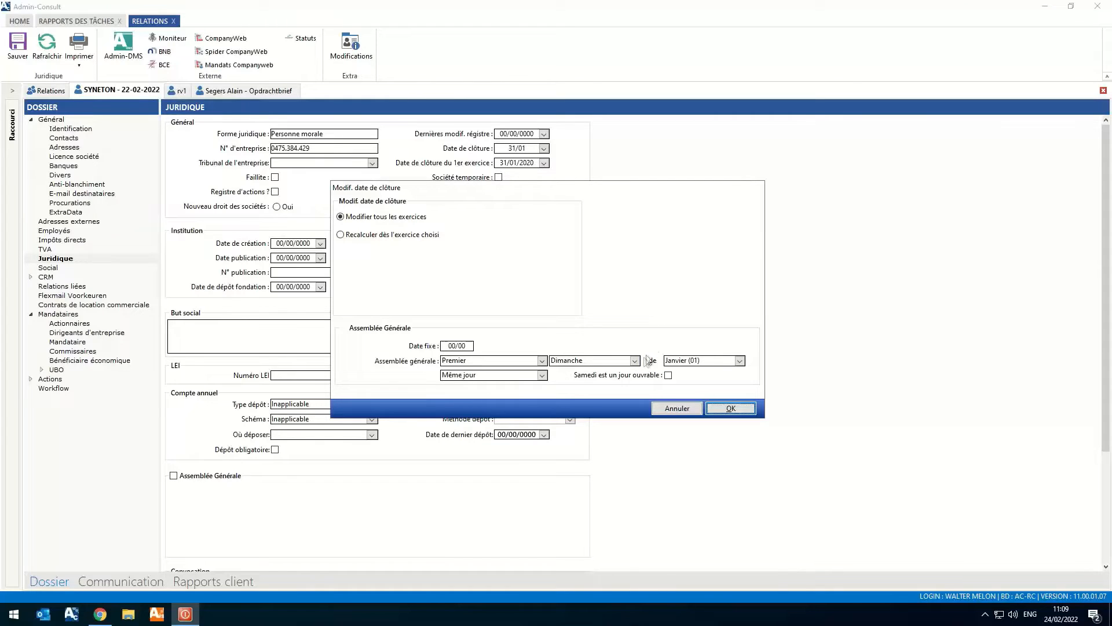
click(740, 360)
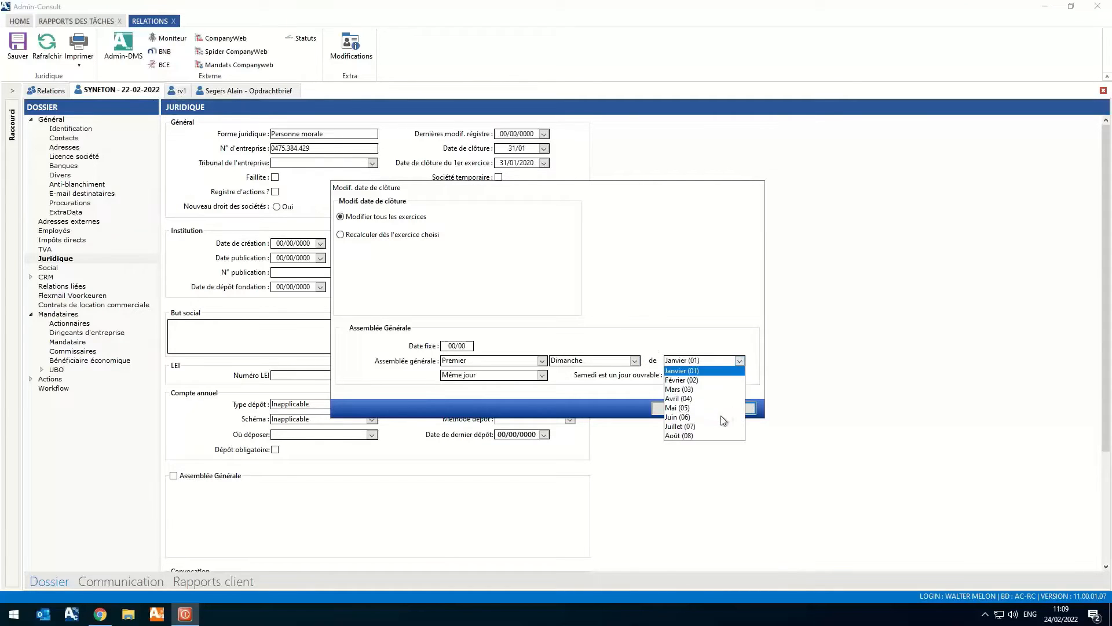
click(691, 436)
click(740, 360)
scroll(685, 411, down, 1)
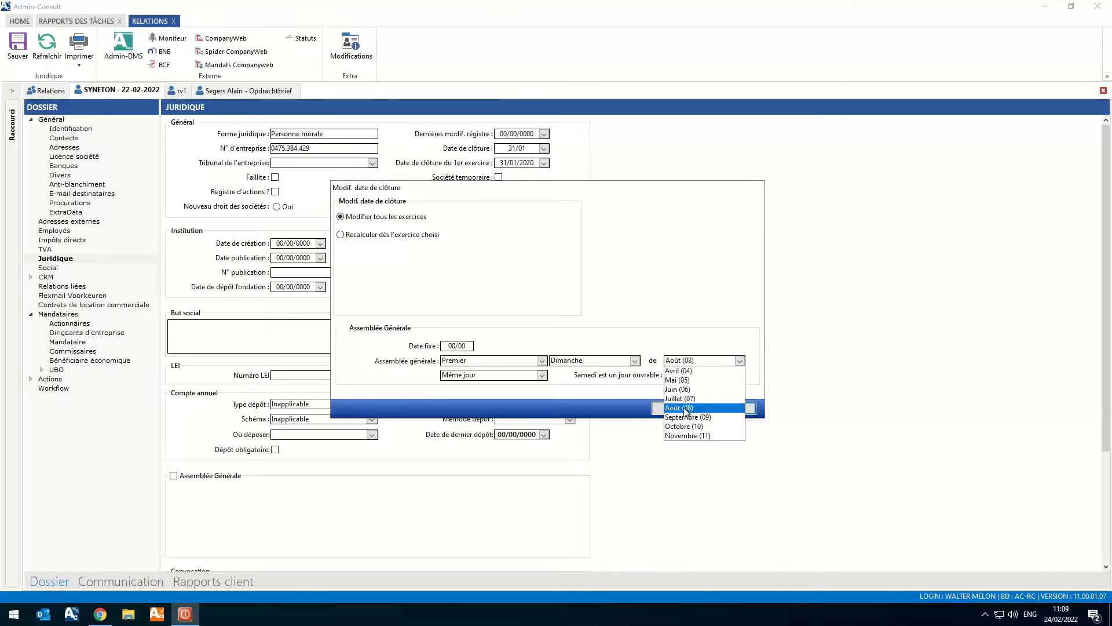
click(699, 416)
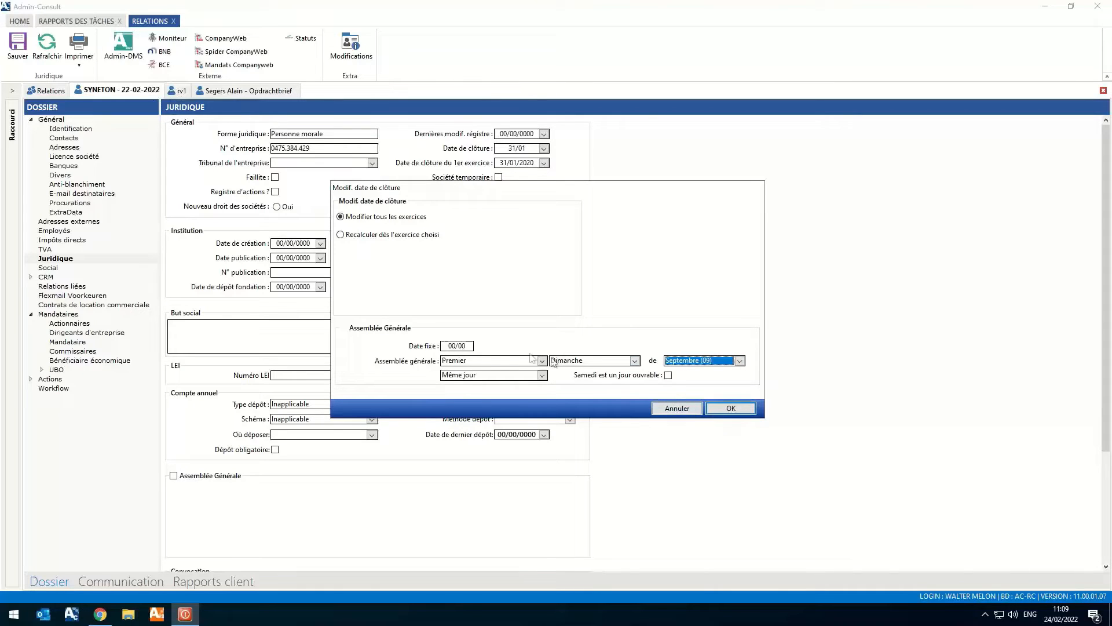
click(730, 408)
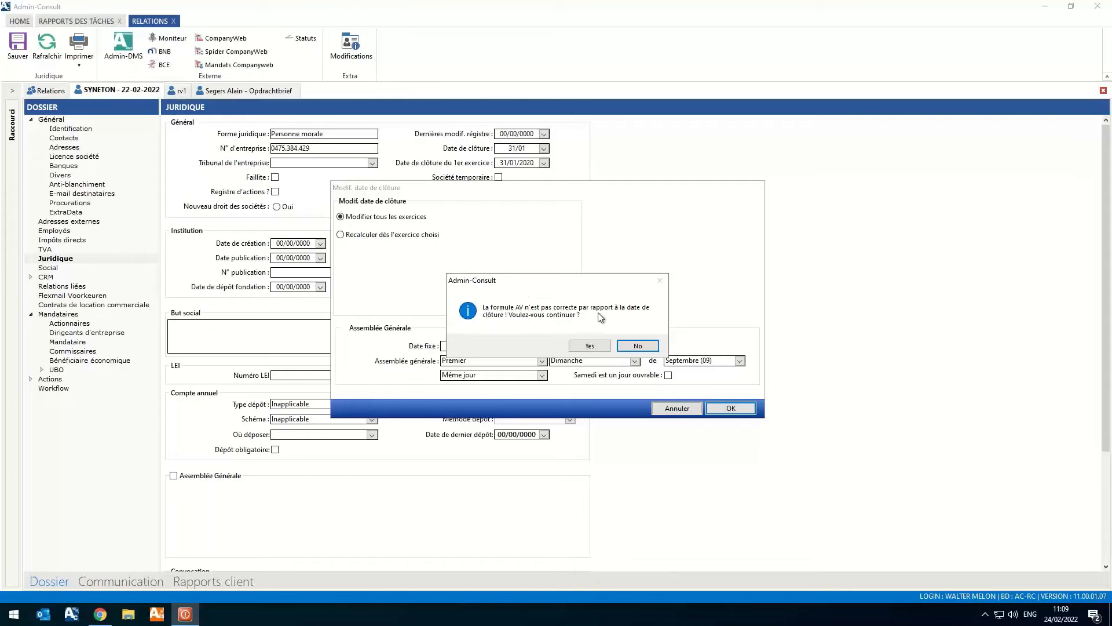
click(592, 346)
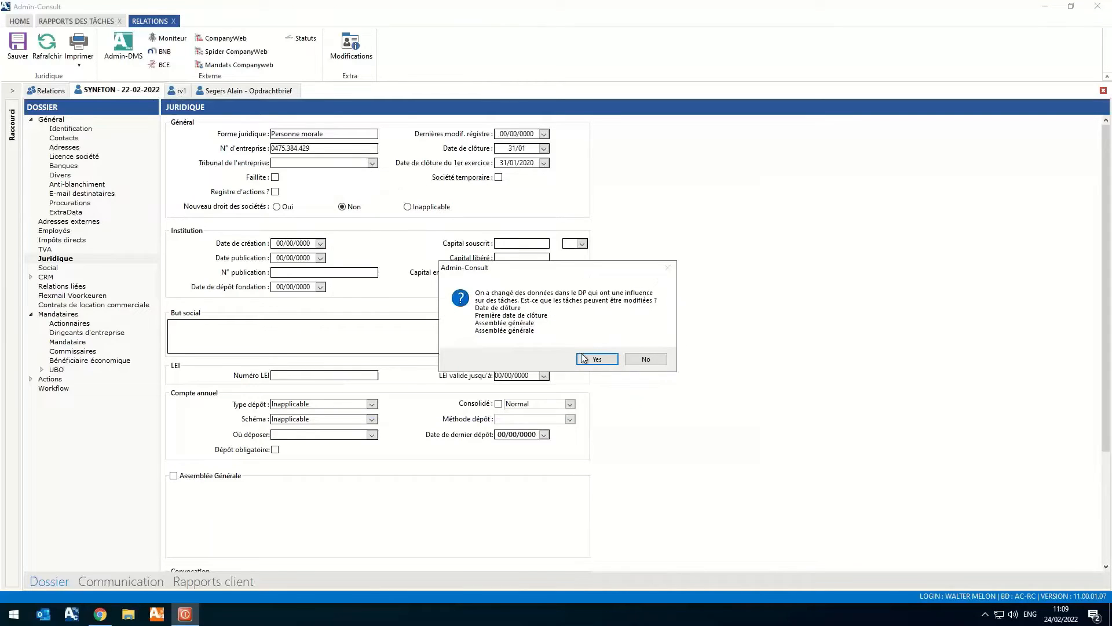
click(583, 357)
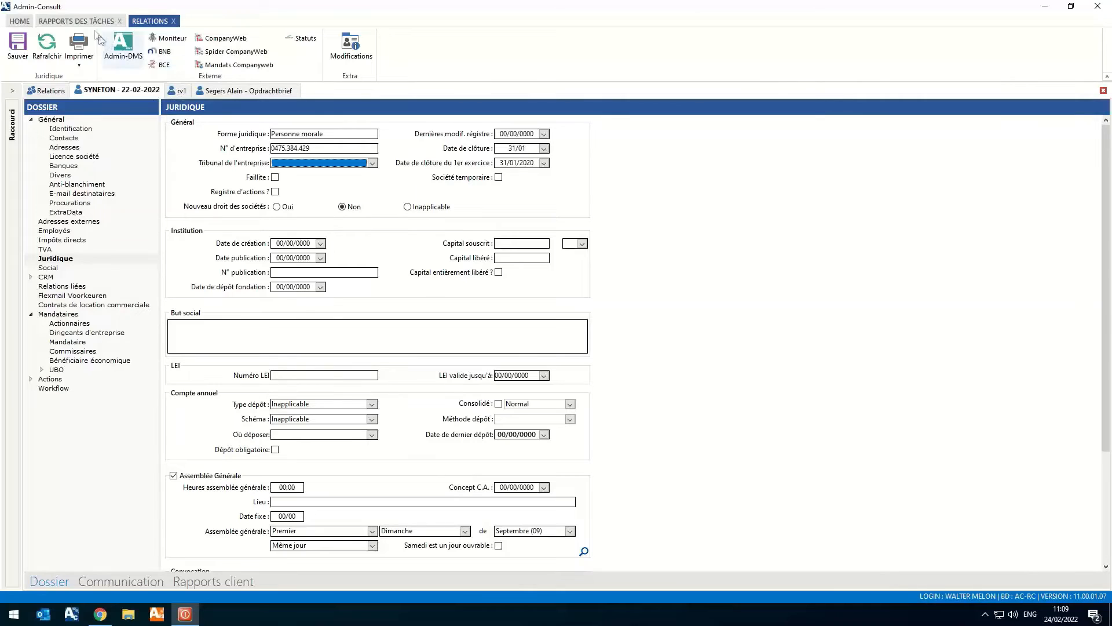
- Examine the task details of the Albatros BV (A002) and A-one Consult BVBA (C001) projects in the 11 Version task report
click(81, 22)
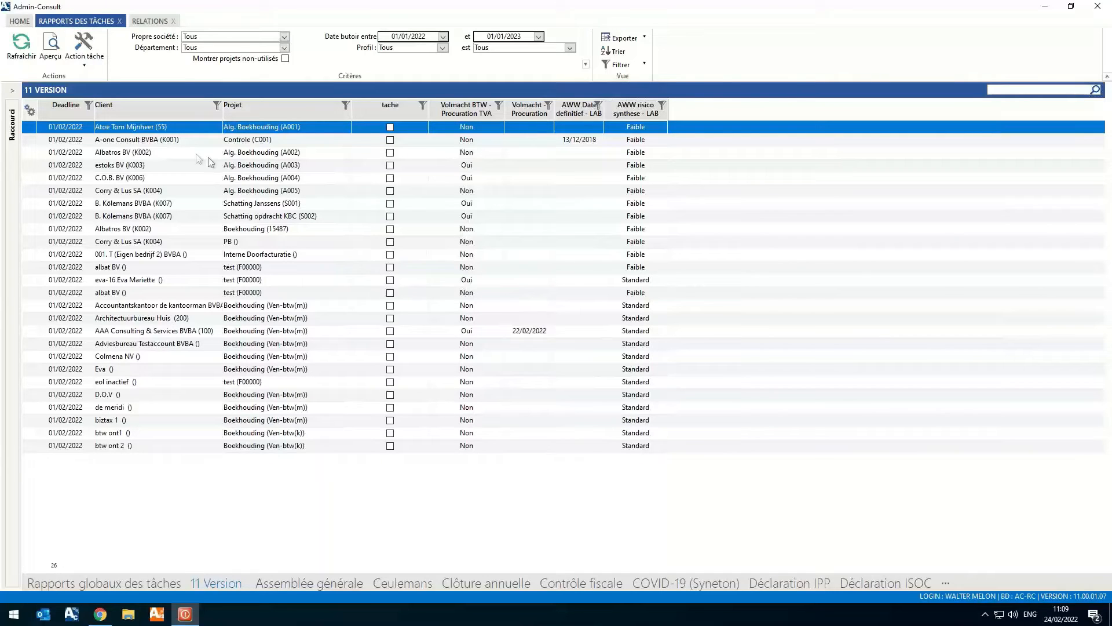
click(179, 152)
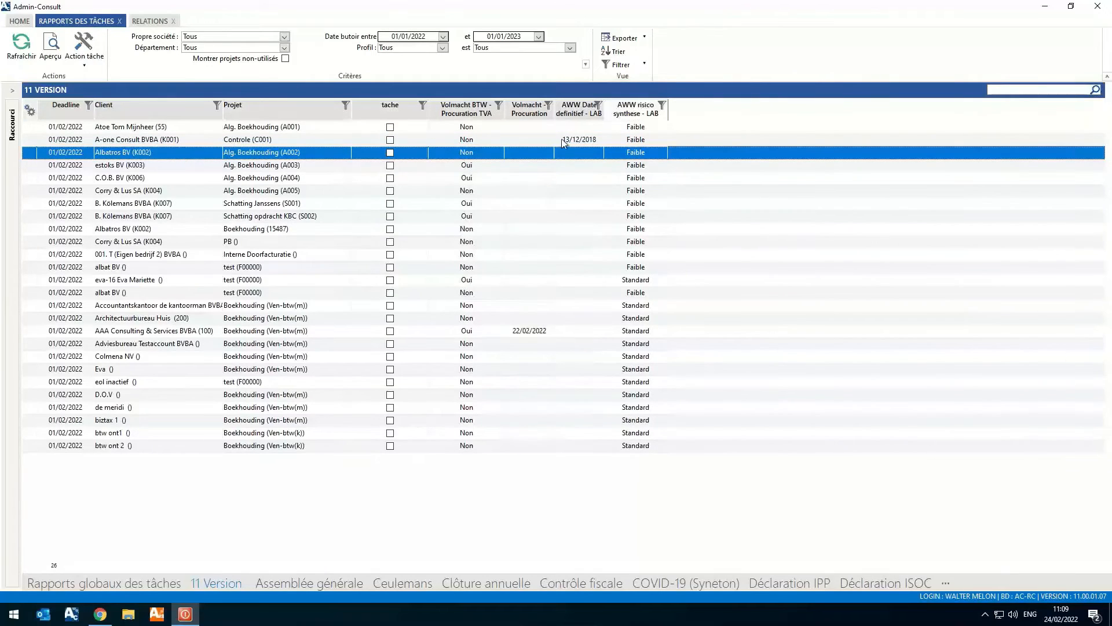
double_click(415, 154)
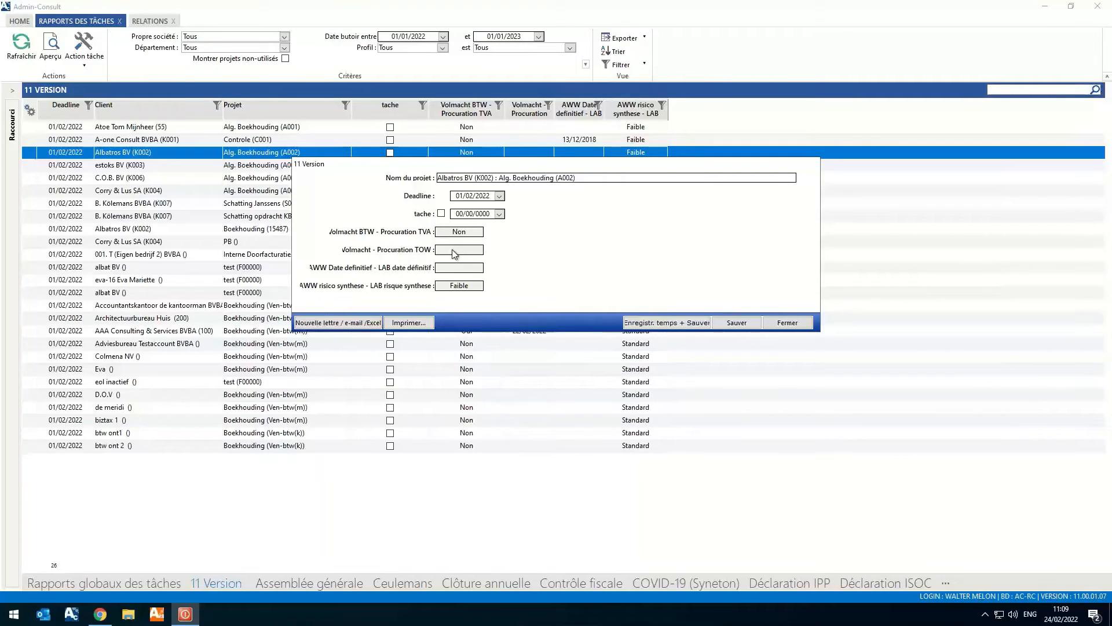
click(794, 327)
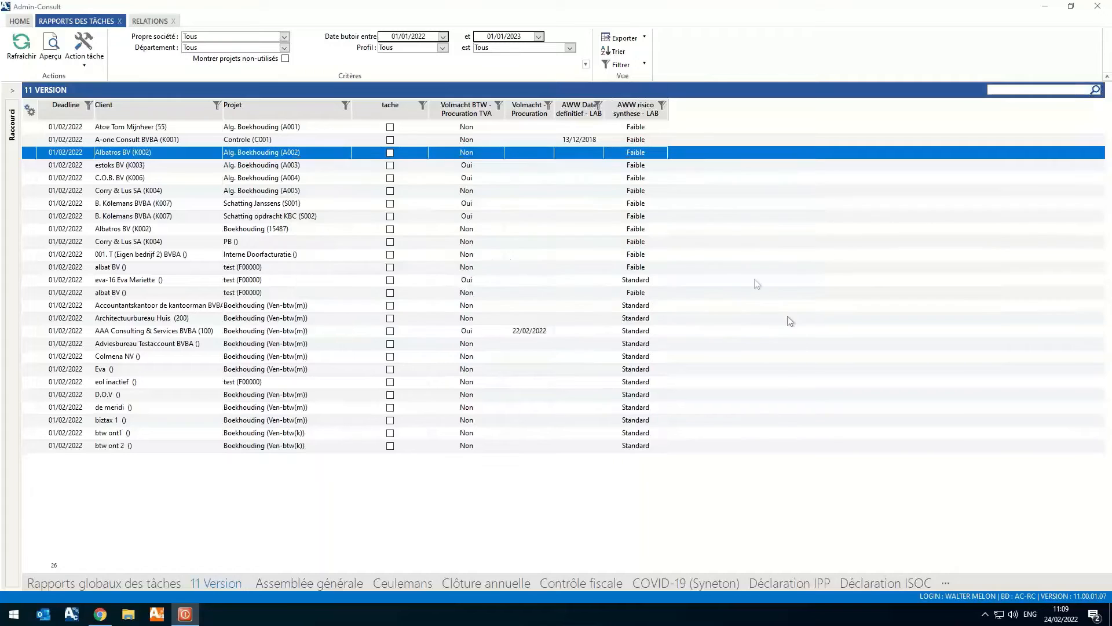
double_click(581, 141)
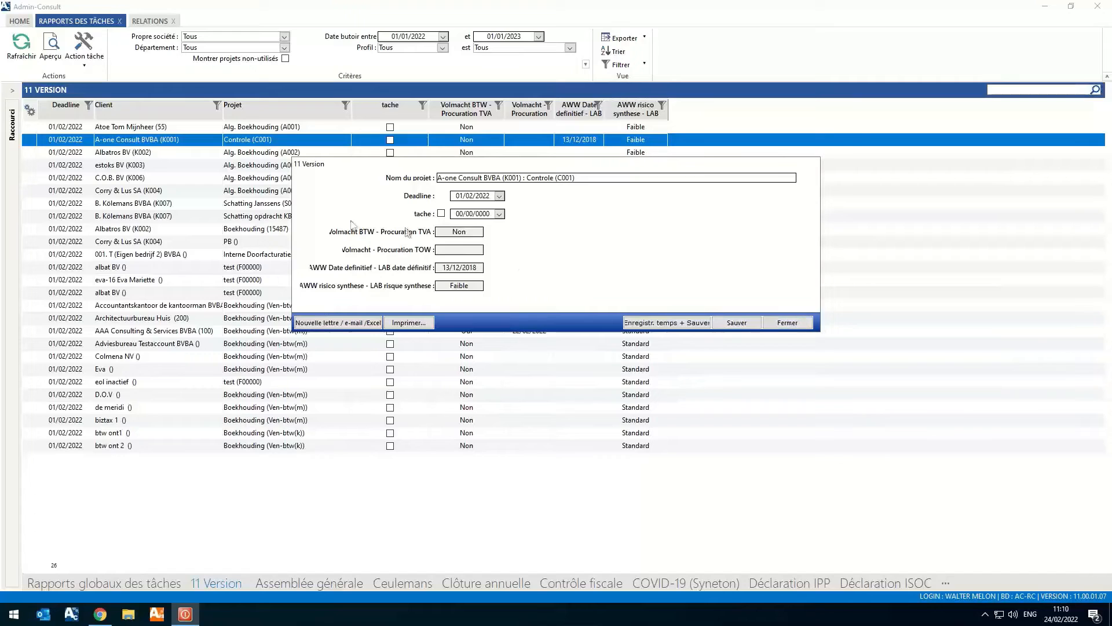
click(782, 323)
- Add an electronic BTW power of attorney to the SYNETON file with request date and start date 01/01/2022
click(148, 21)
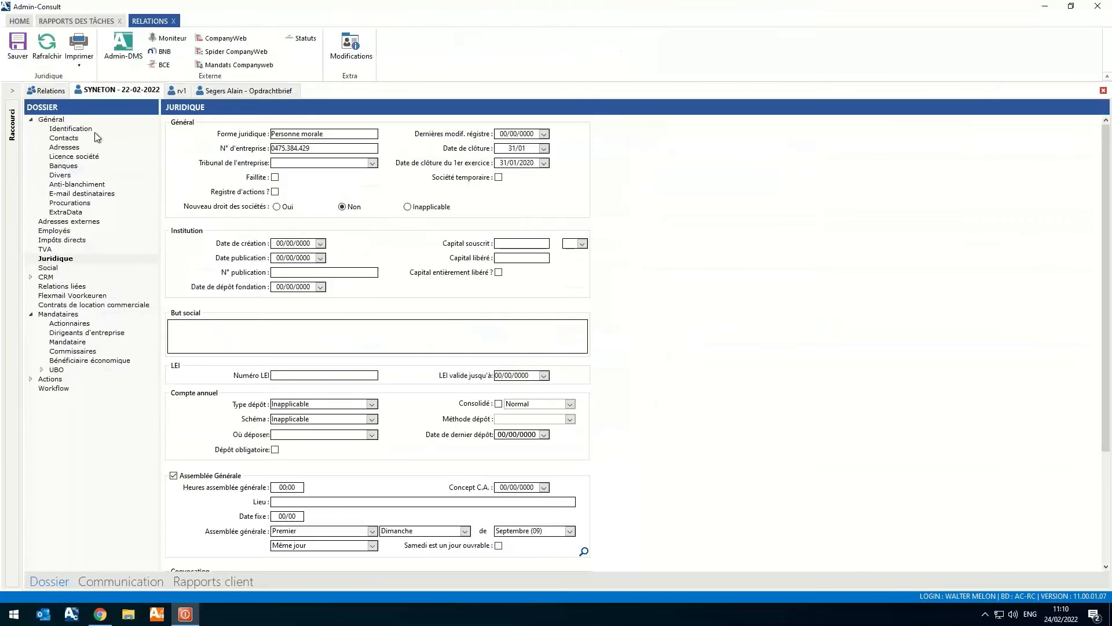
click(81, 203)
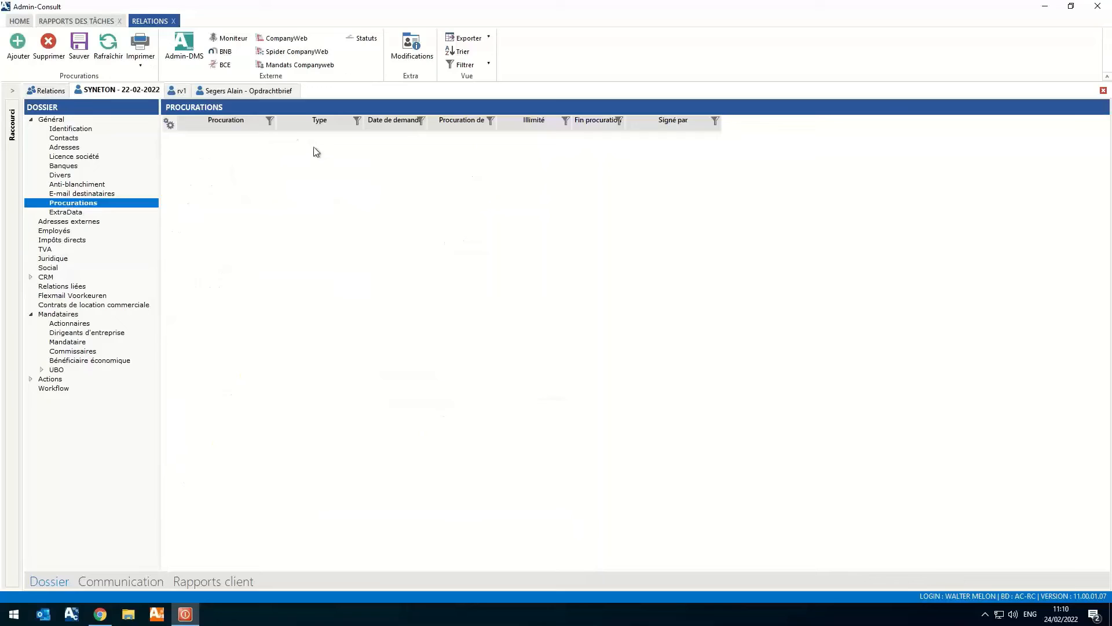
click(18, 43)
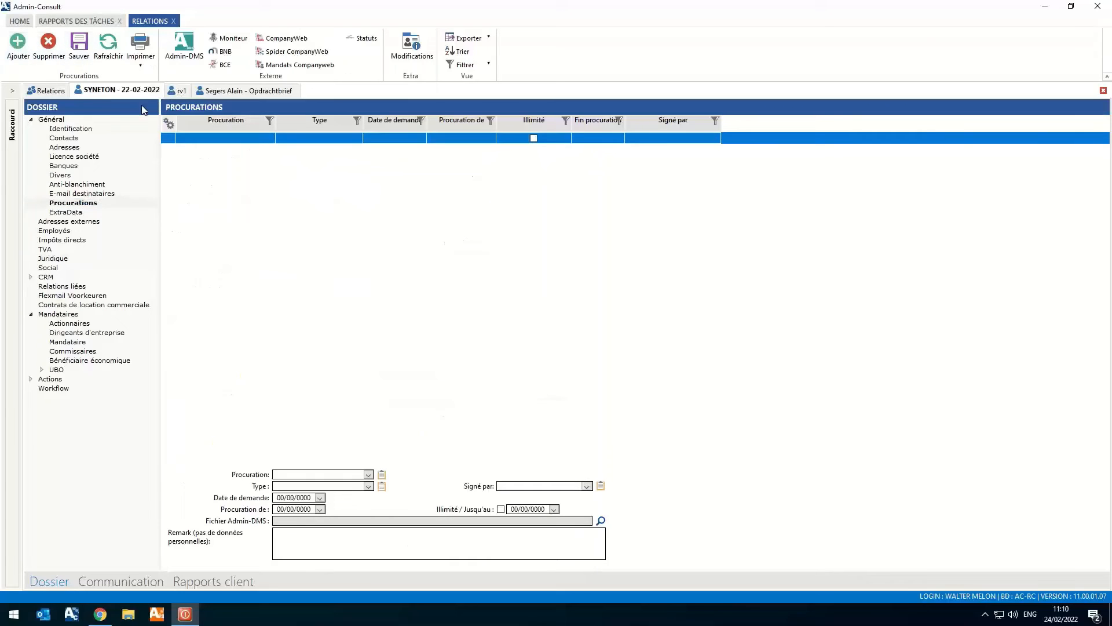
click(368, 475)
click(317, 497)
click(315, 498)
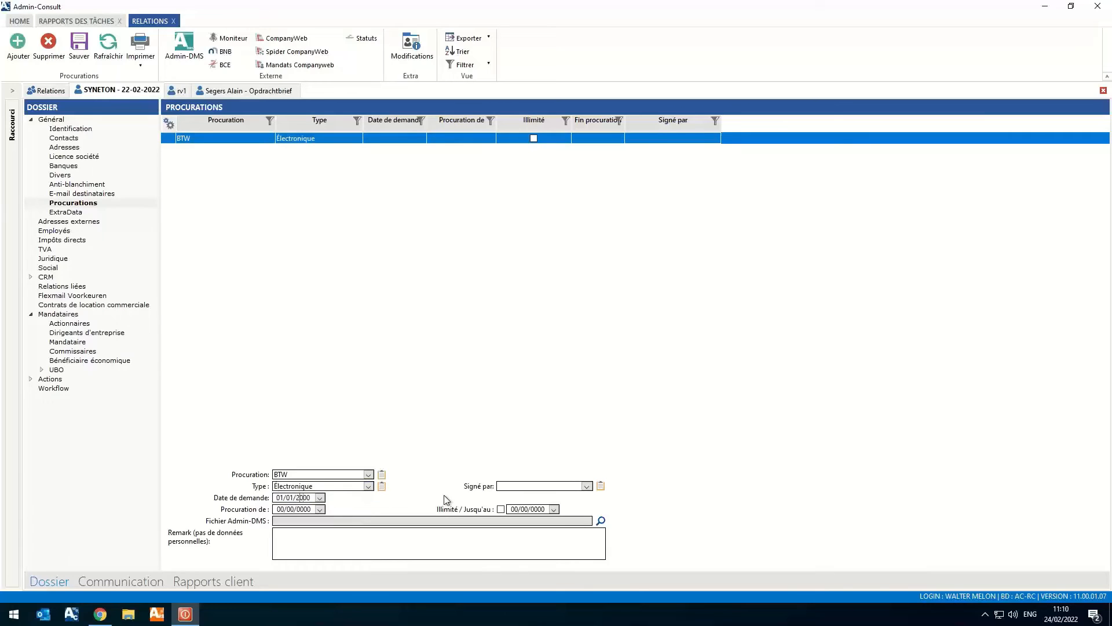
key(Tab)
text(01/01/2022)
- Refresh the 11 Version task report and review the power-of-attorney fields in A-one Consult BVBA's task details
click(76, 21)
click(27, 57)
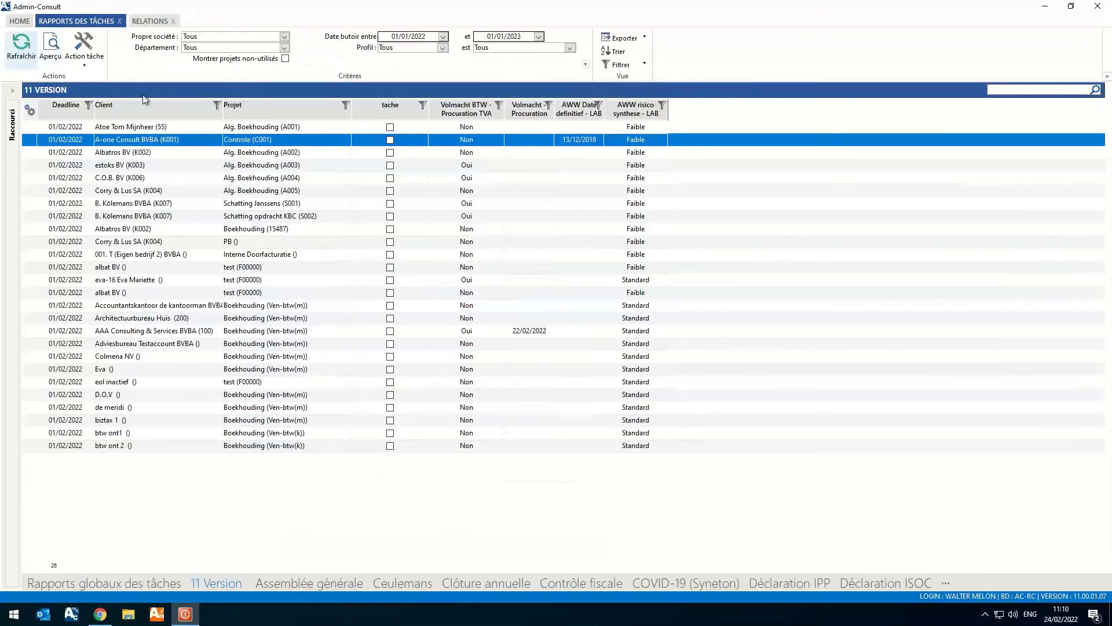
double_click(526, 143)
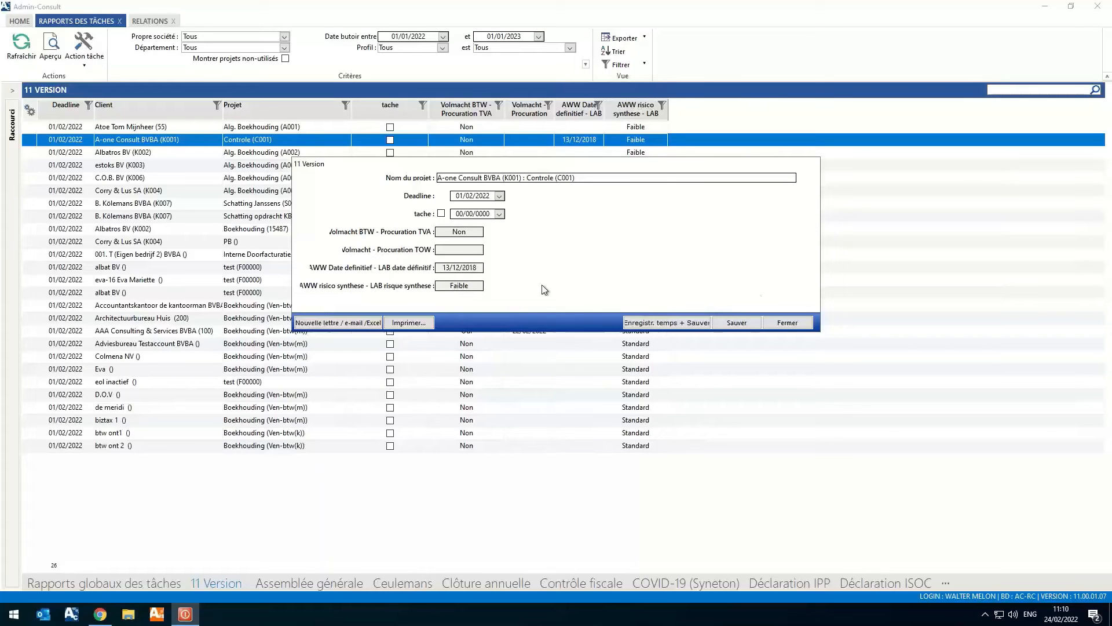
click(787, 323)
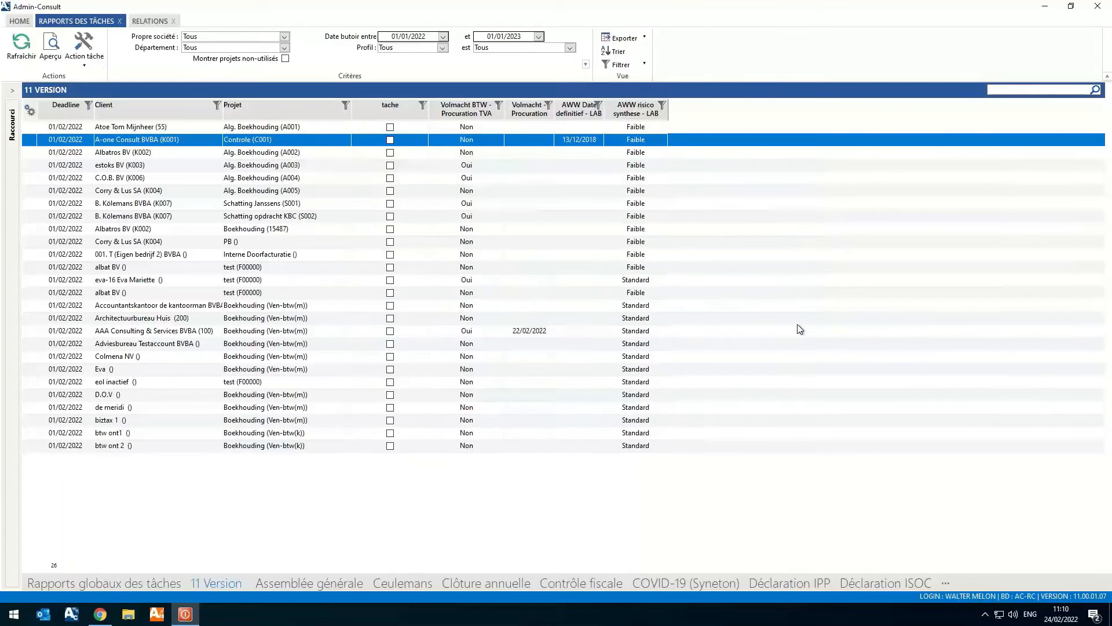
- Clear the definitive-data flag in SYNETON's anti-money-laundering data and show the available risk levels for the synthesis
click(149, 22)
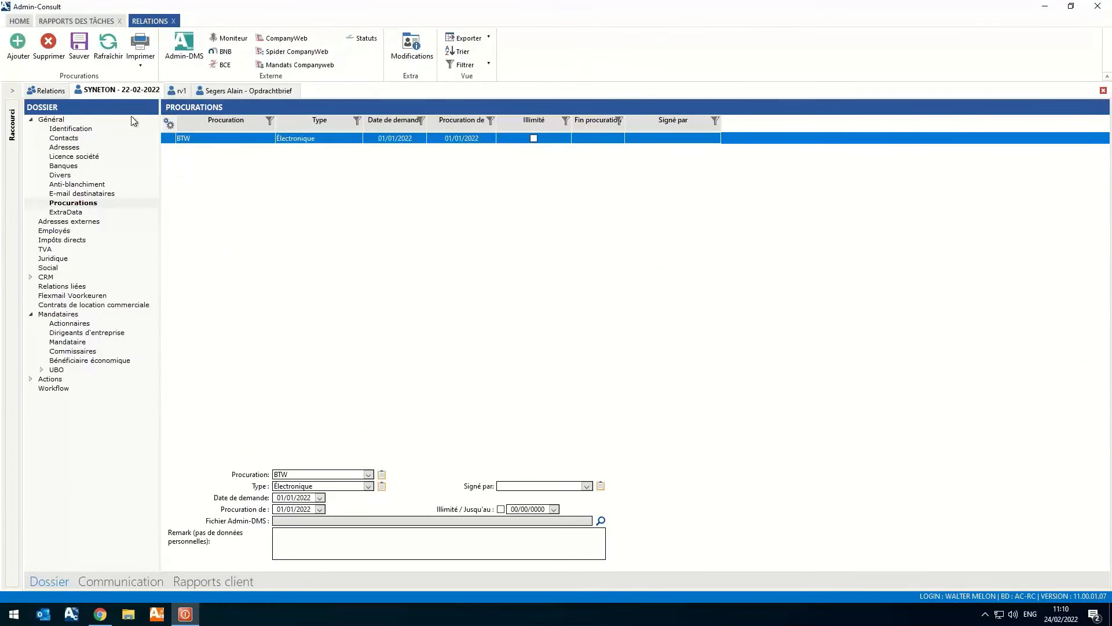
click(66, 185)
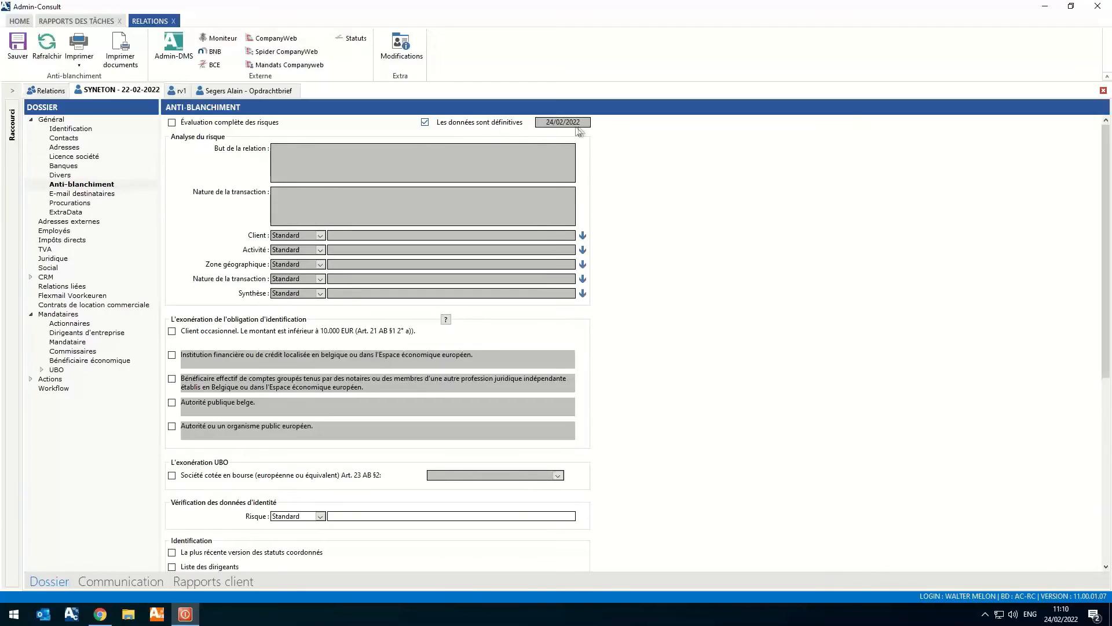
click(425, 122)
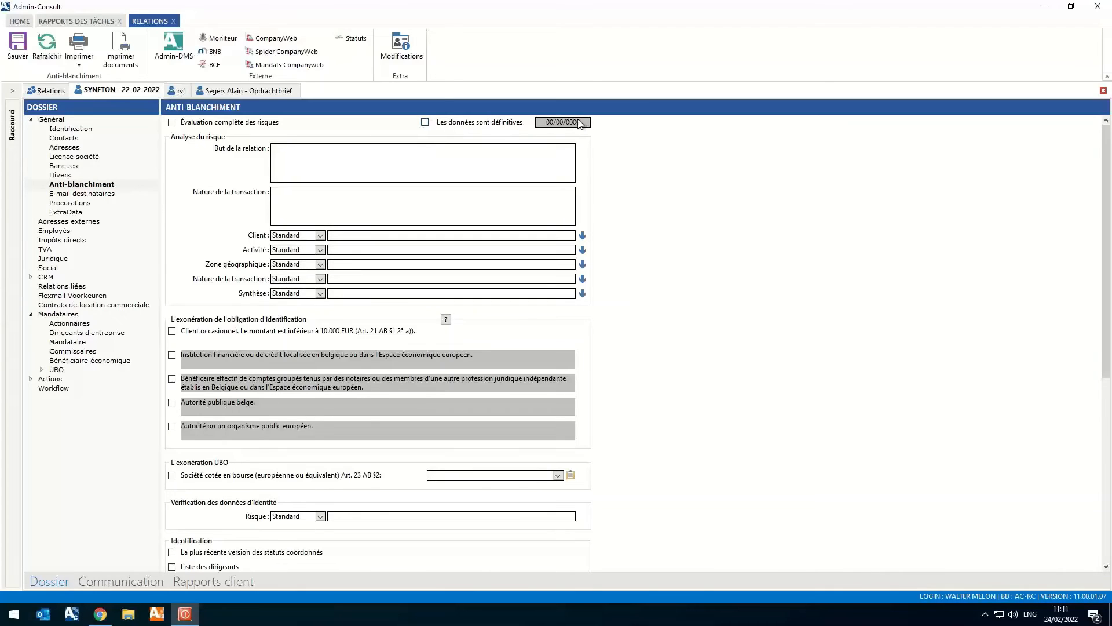
click(319, 293)
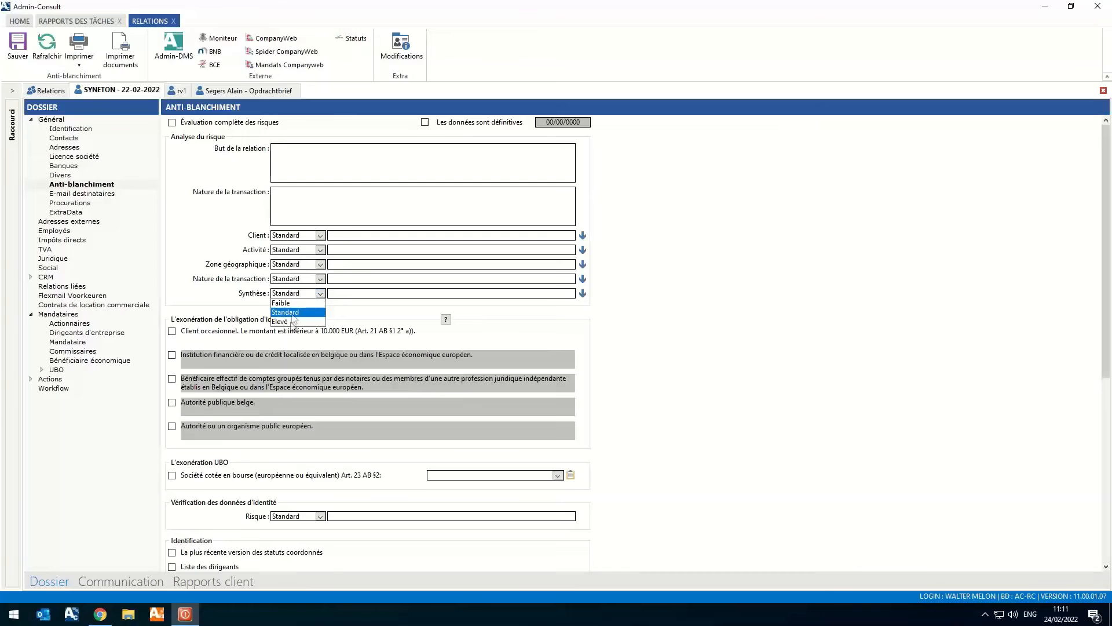
- Examine the anti-money-laundering date and risk synthesis columns in the 11 Version task report
click(76, 21)
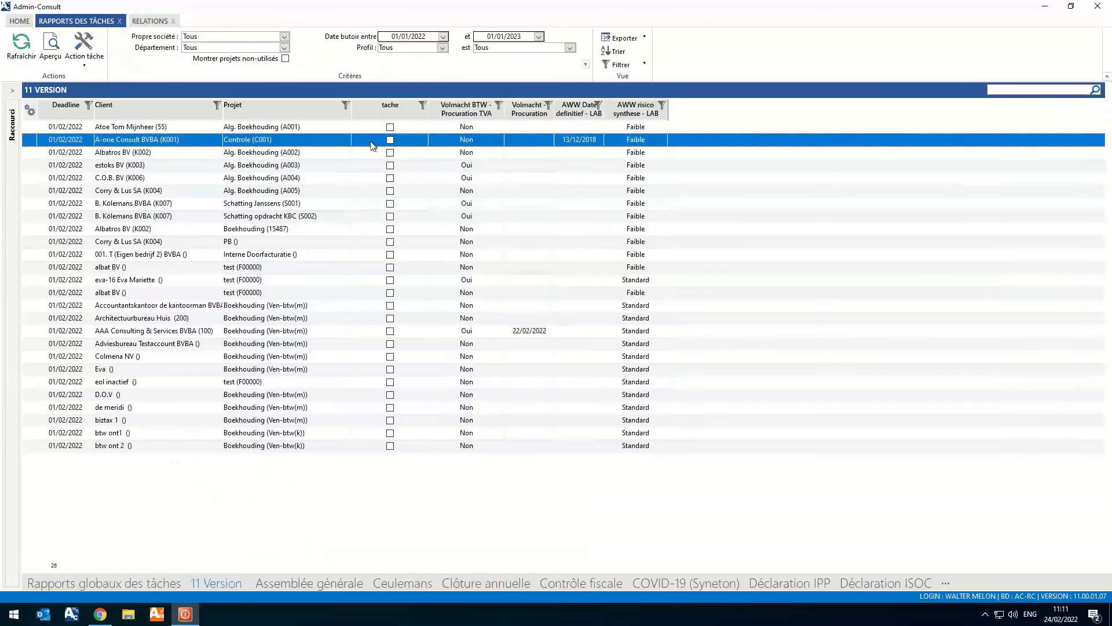
click(608, 207)
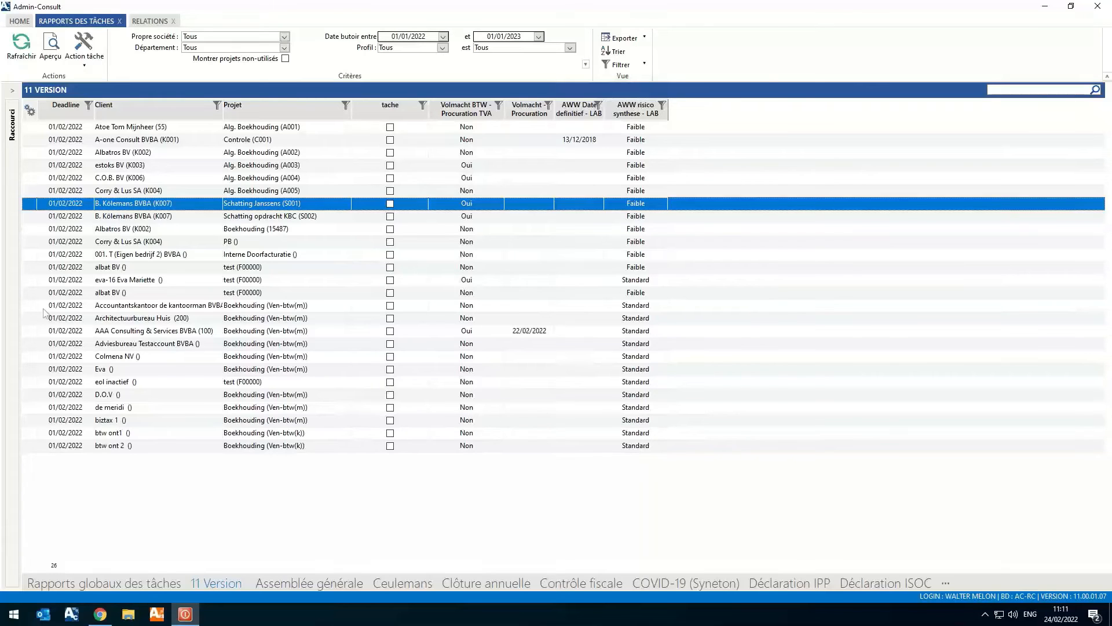
- Open the management of recurring material costs (Gestion Coûts Matériels Récurrents) and load its cost list for all costs
click(22, 21)
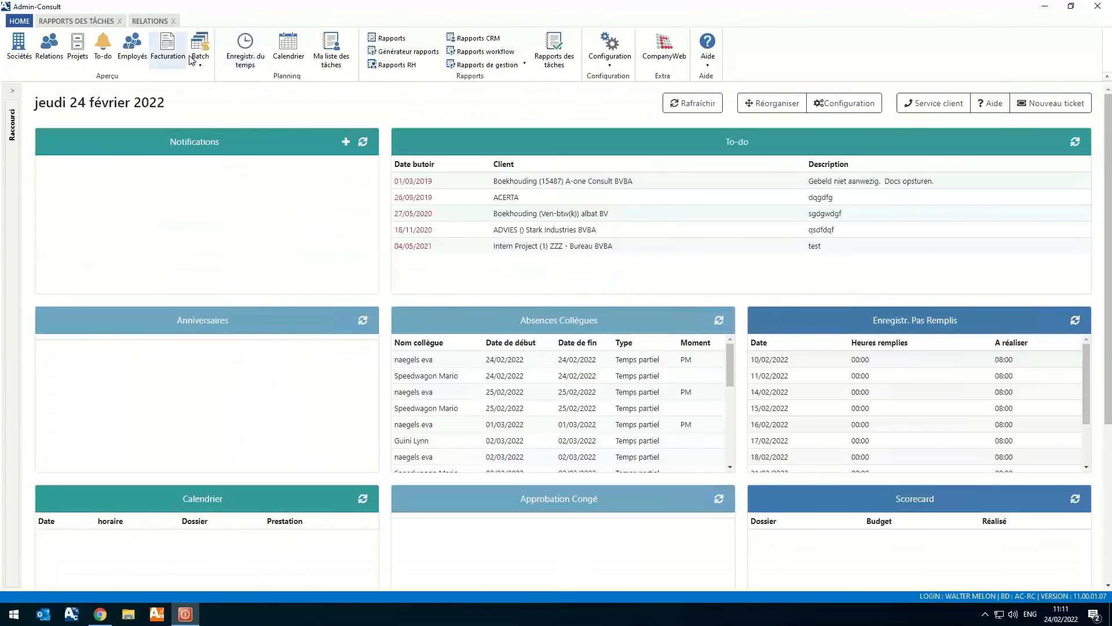
click(200, 51)
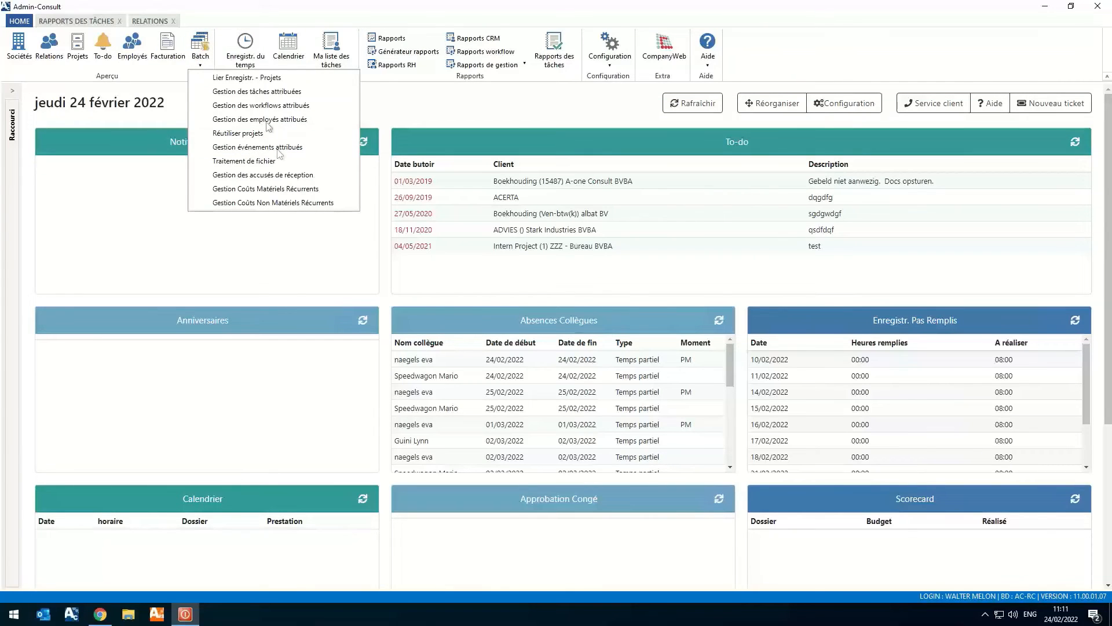
click(330, 191)
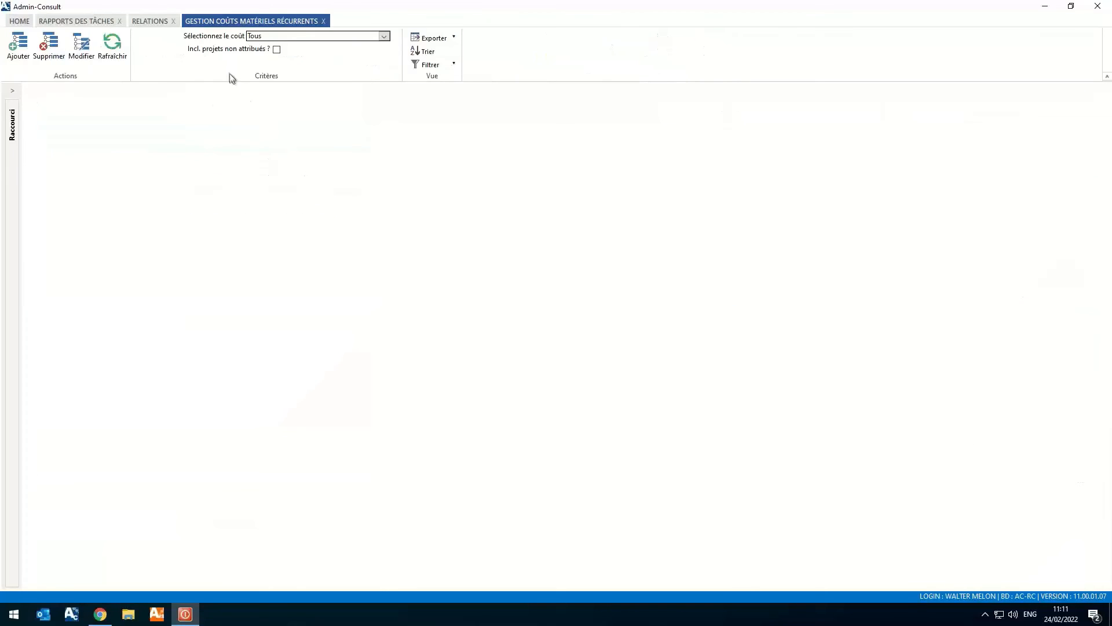
click(110, 57)
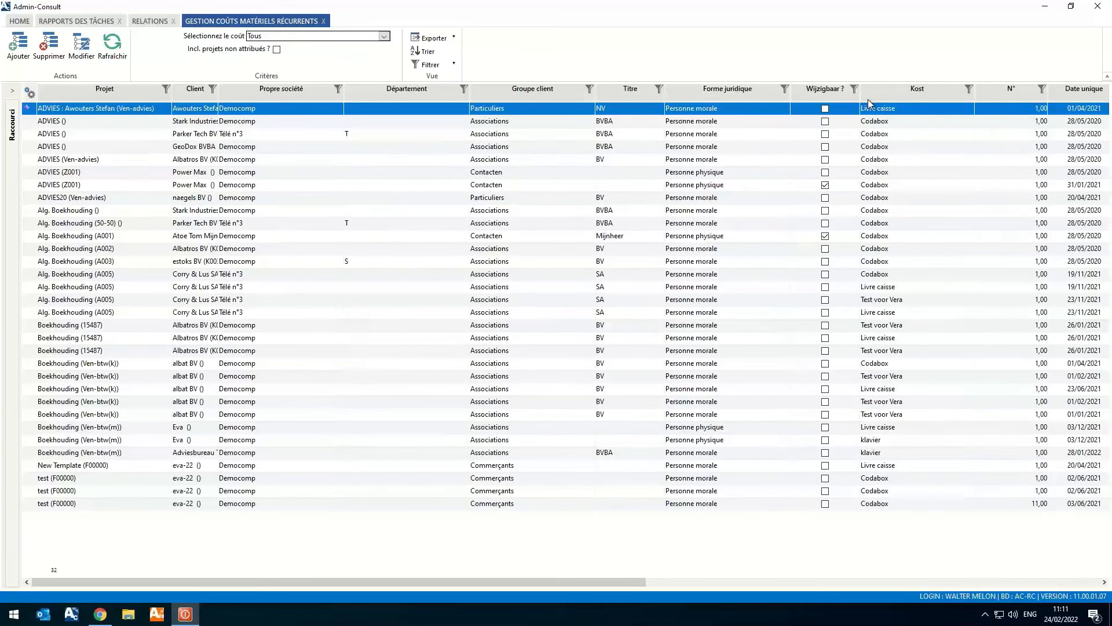
- Select the six consecutive ADVIES rows with Codabox cost and try to save a modification with Nombre 2
click(898, 124)
shift+click(881, 184)
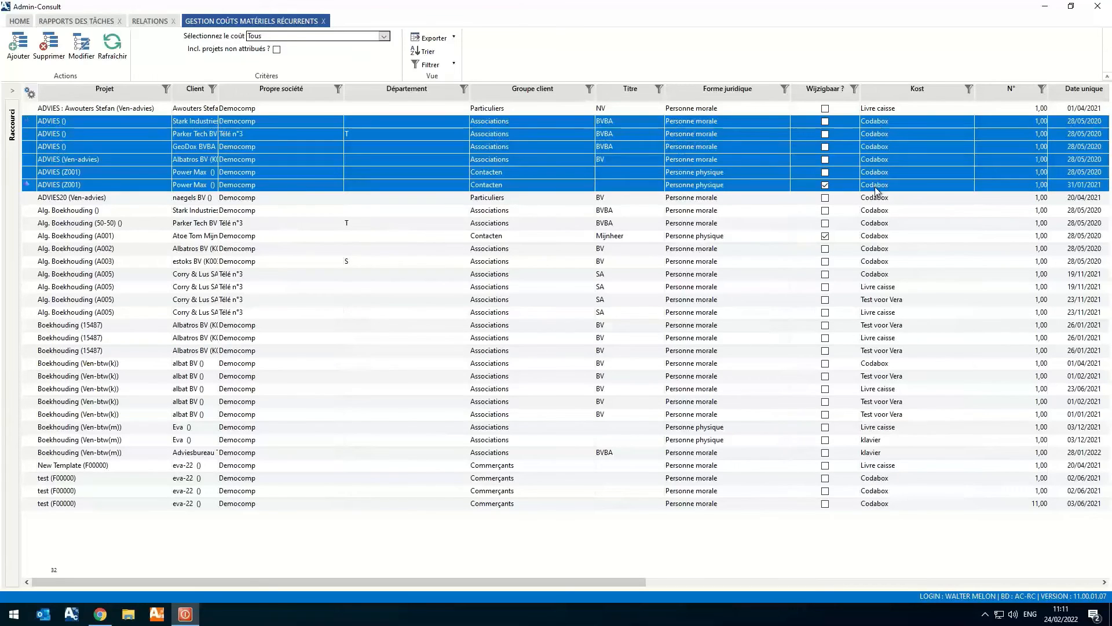
click(92, 60)
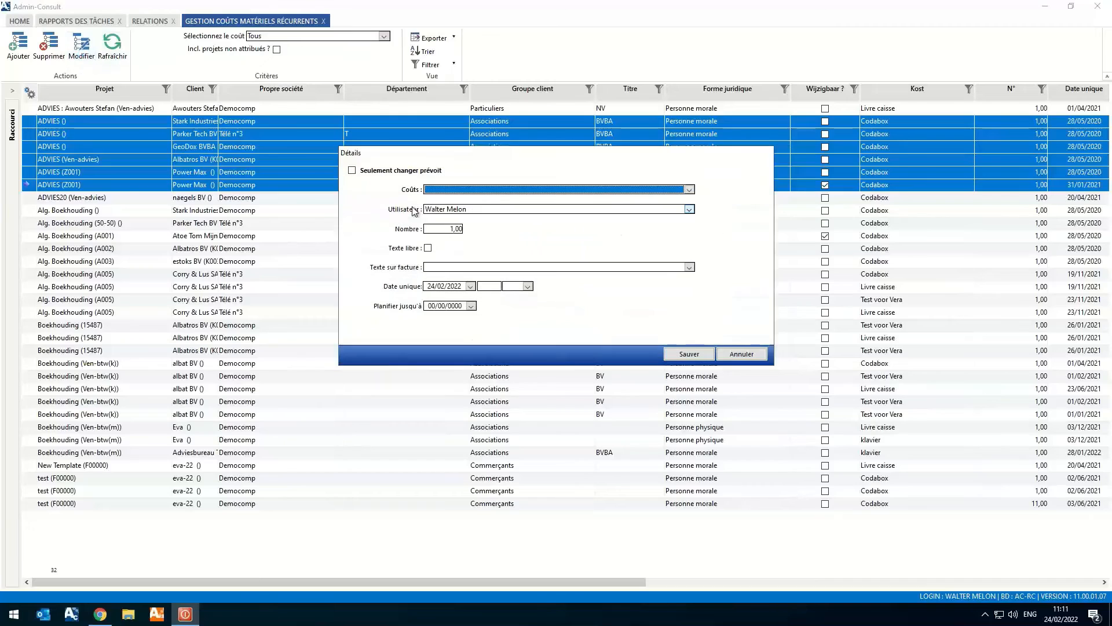
click(435, 234)
text(2)
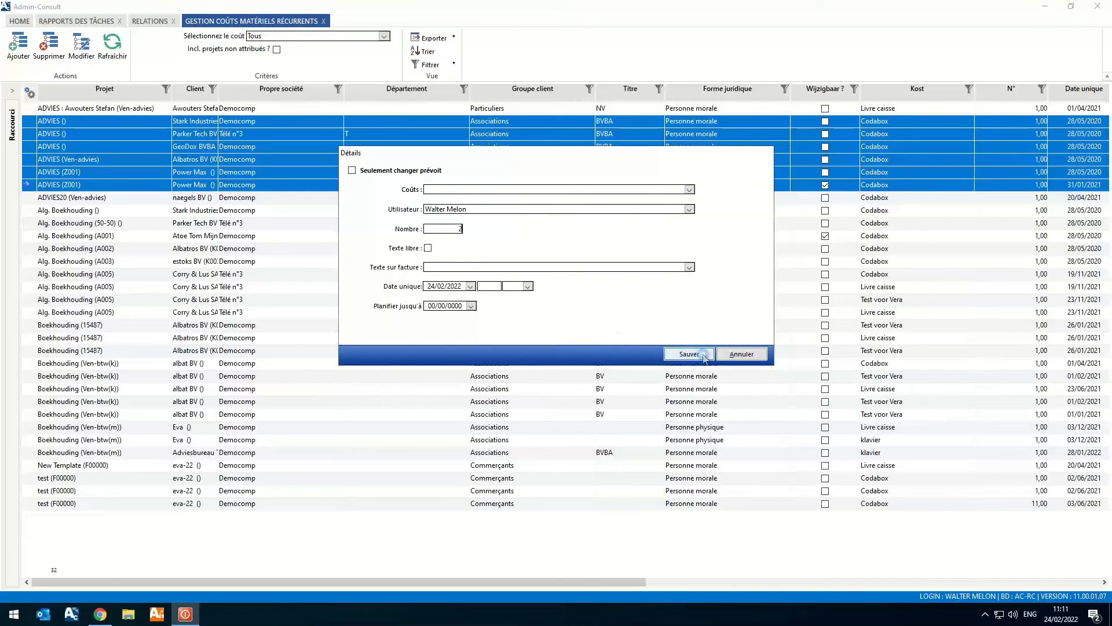
click(689, 354)
click(636, 346)
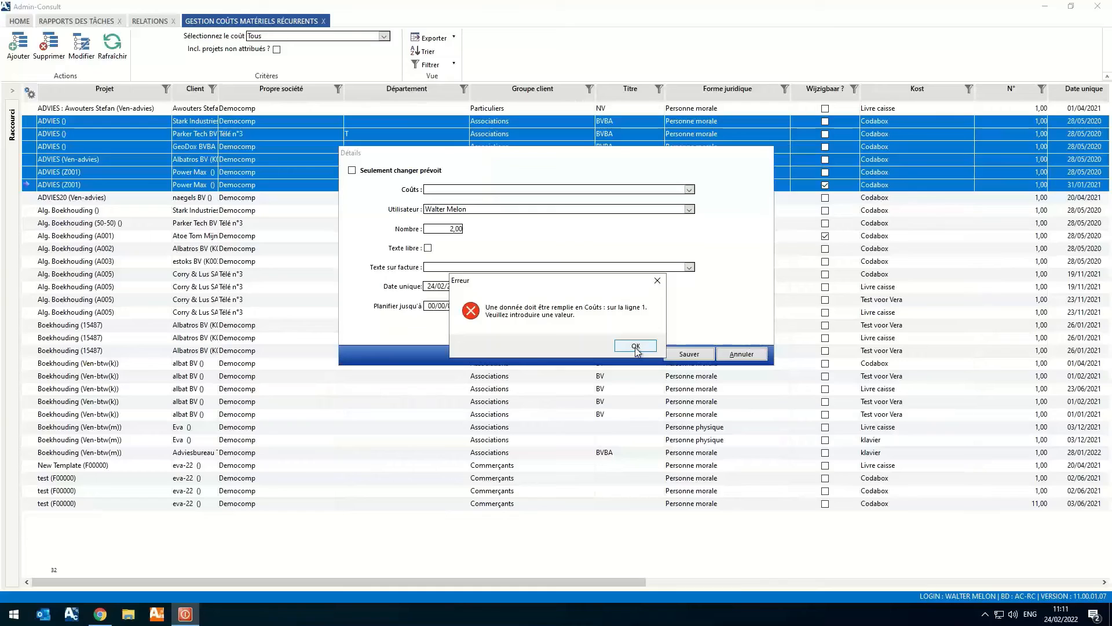
- Set the cost to Codabox and the invoice text to Doorgerekende kosten for the selected rows and save the modification
click(690, 190)
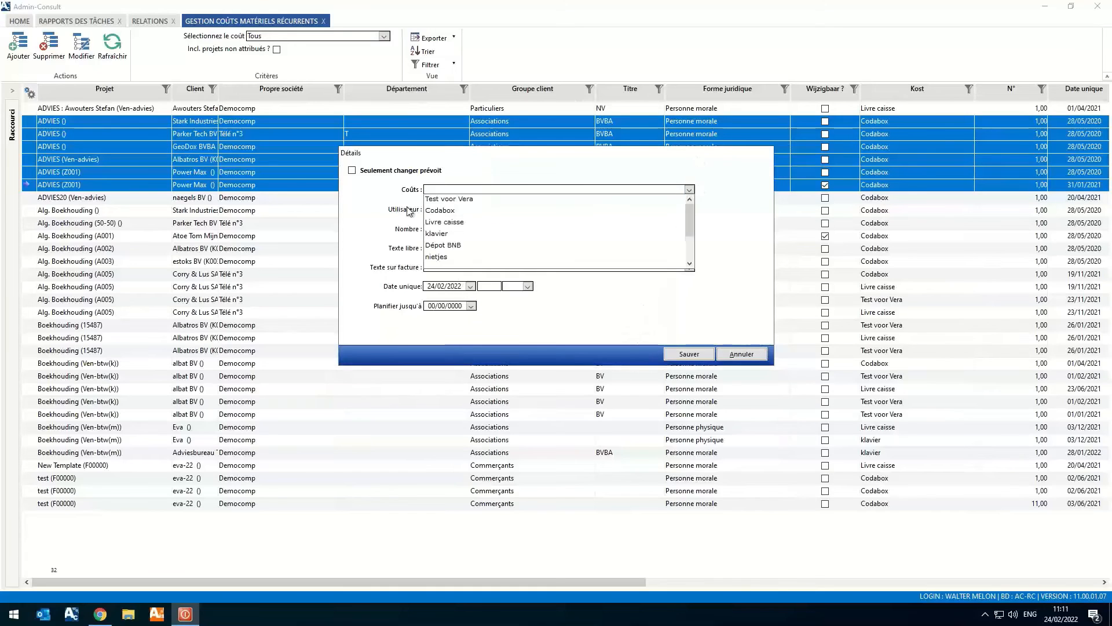
click(458, 210)
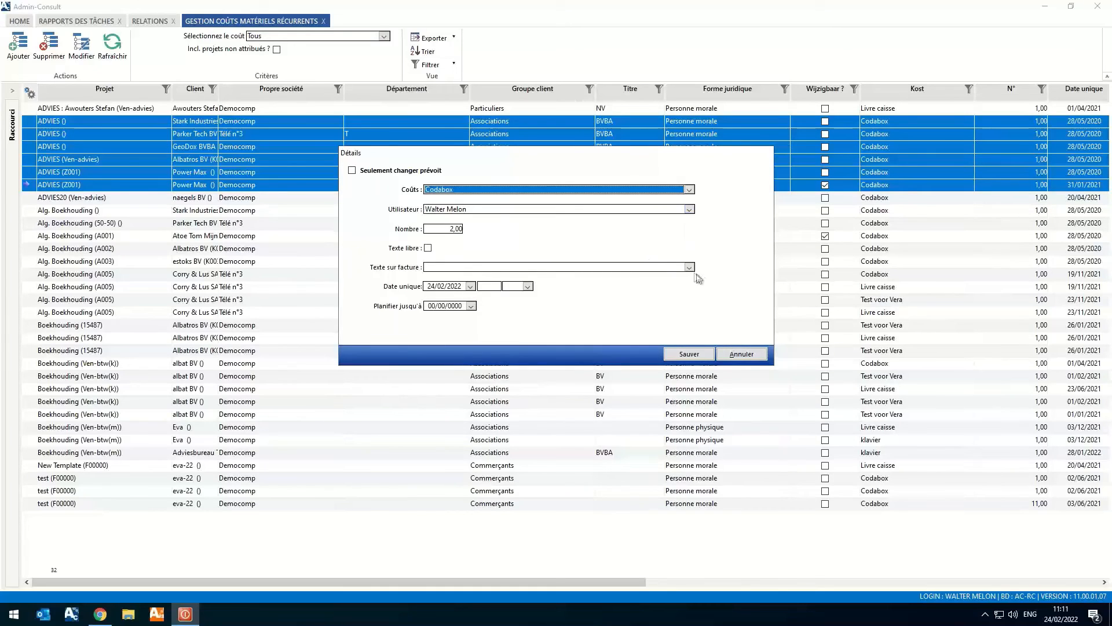
click(690, 267)
click(488, 278)
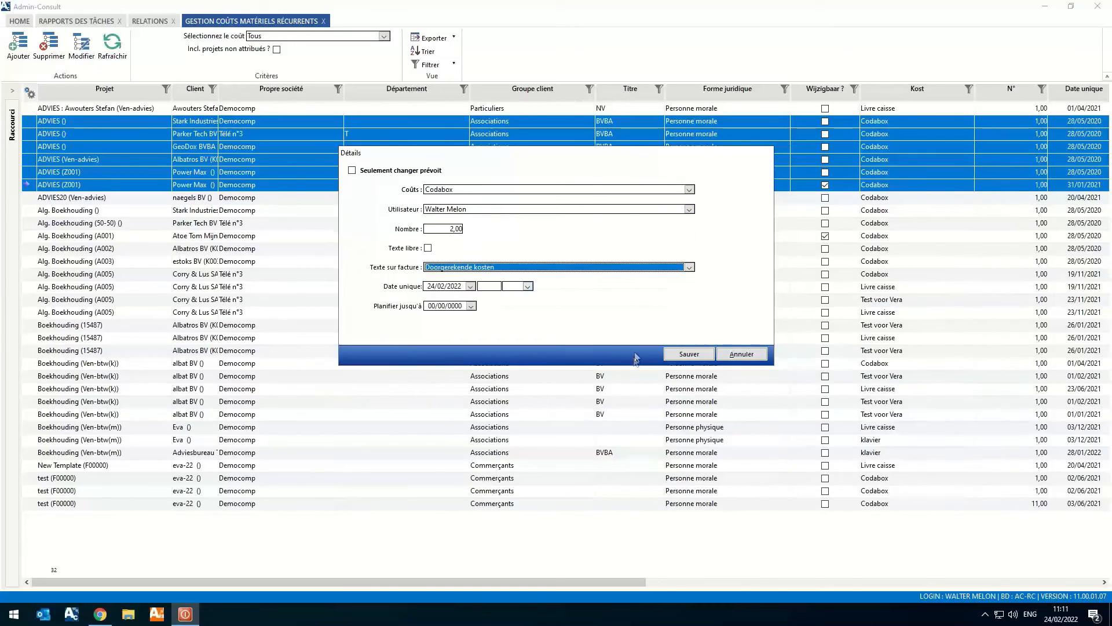
click(685, 354)
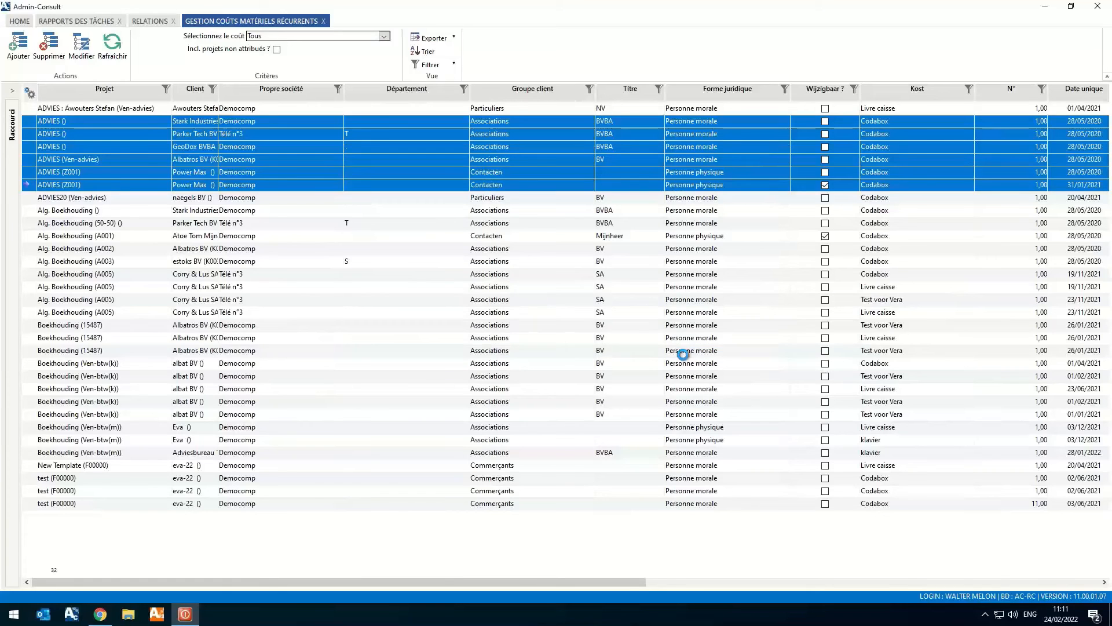
click(590, 344)
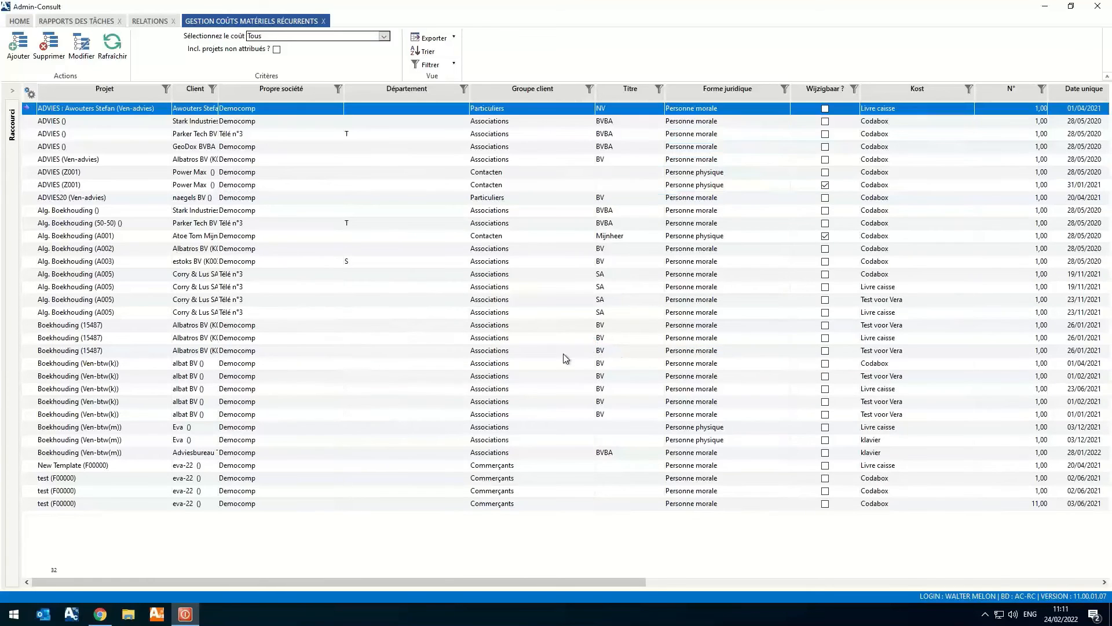
click(1031, 123)
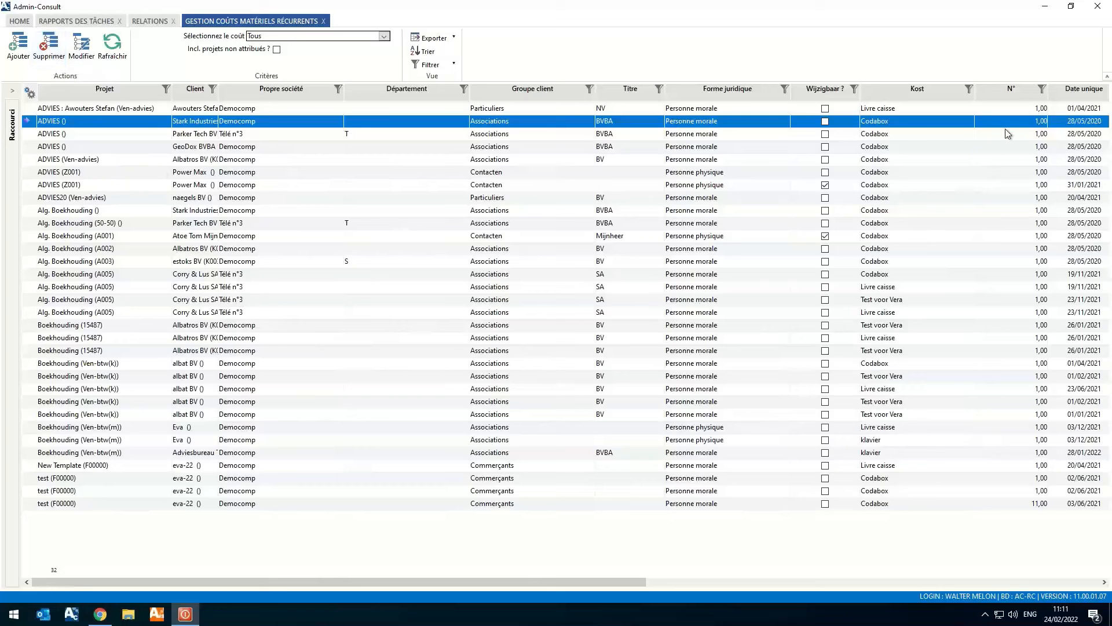
- Open the management of recurring non-material costs, load the list and sort it by Montant in ascending order
click(19, 22)
click(200, 51)
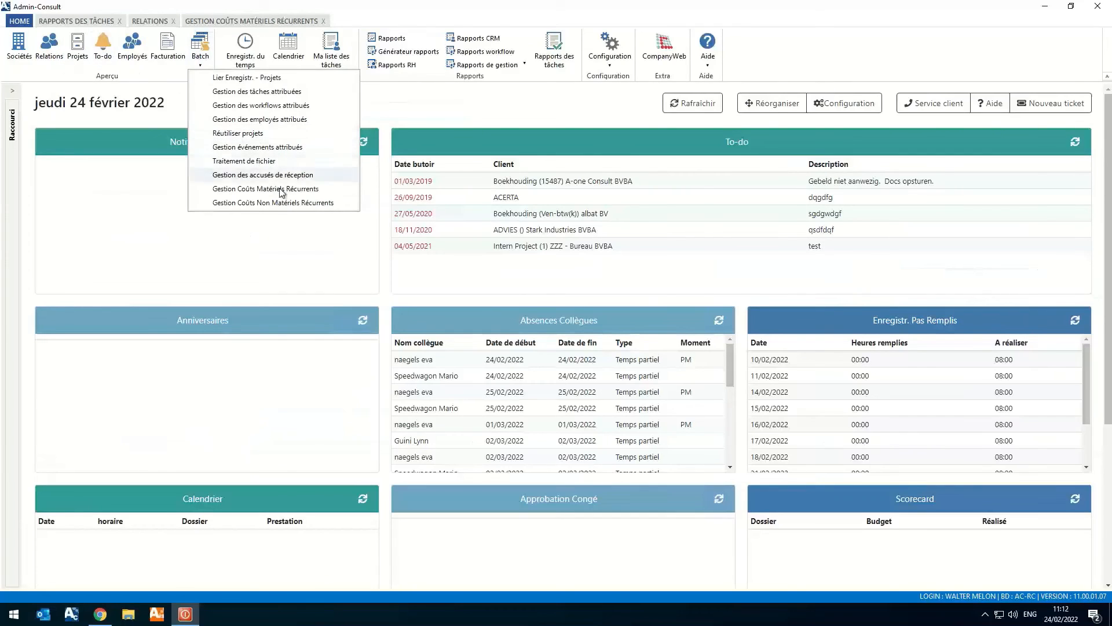
click(306, 207)
click(119, 54)
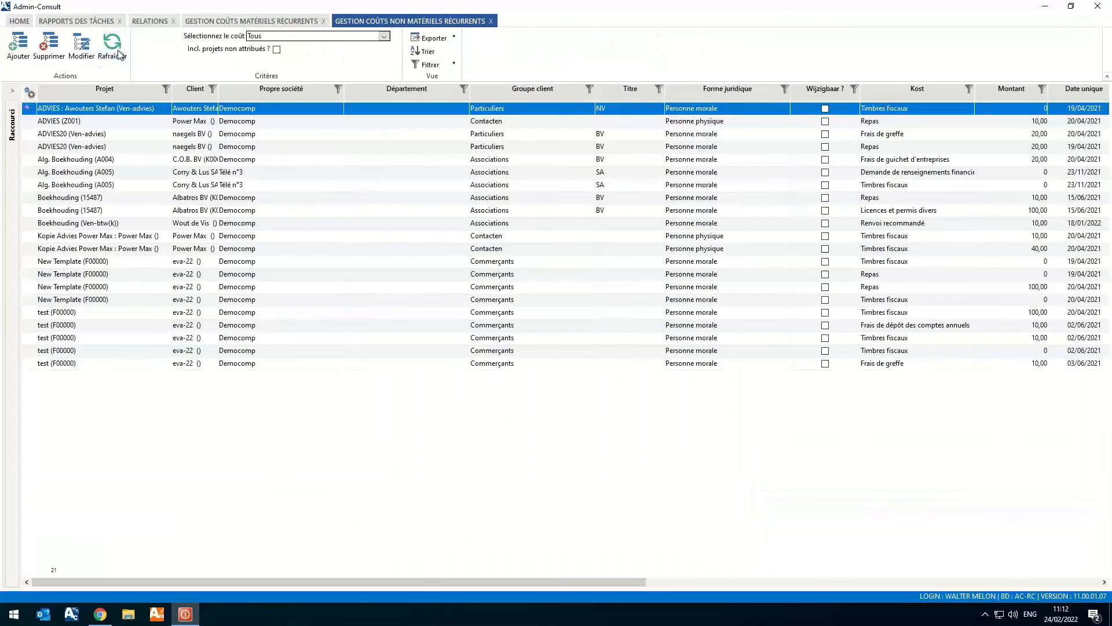
click(1013, 93)
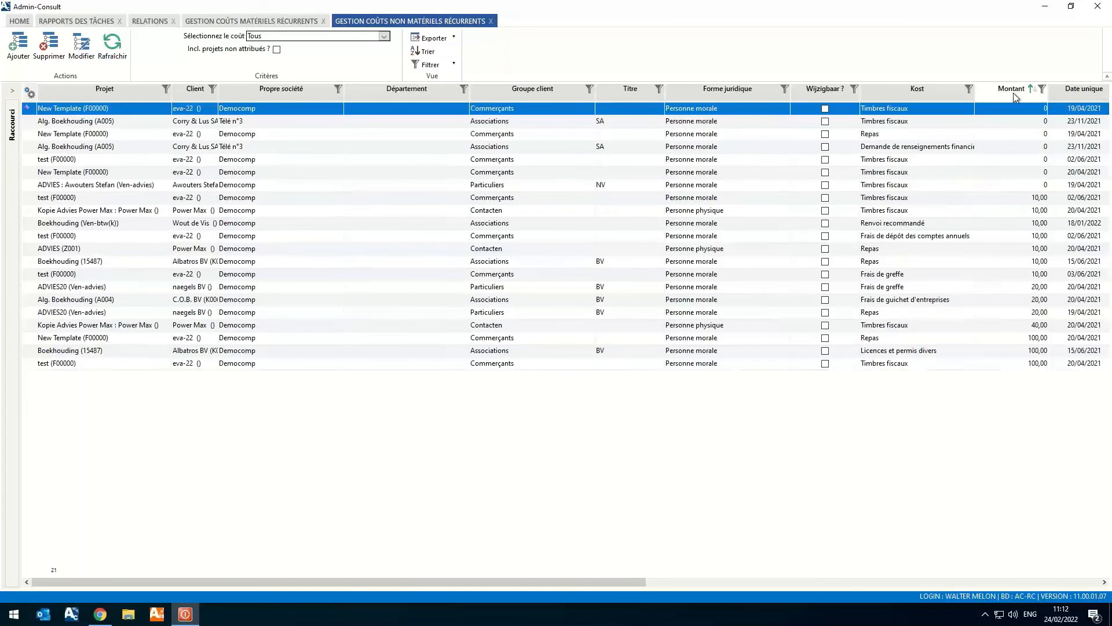
click(1020, 287)
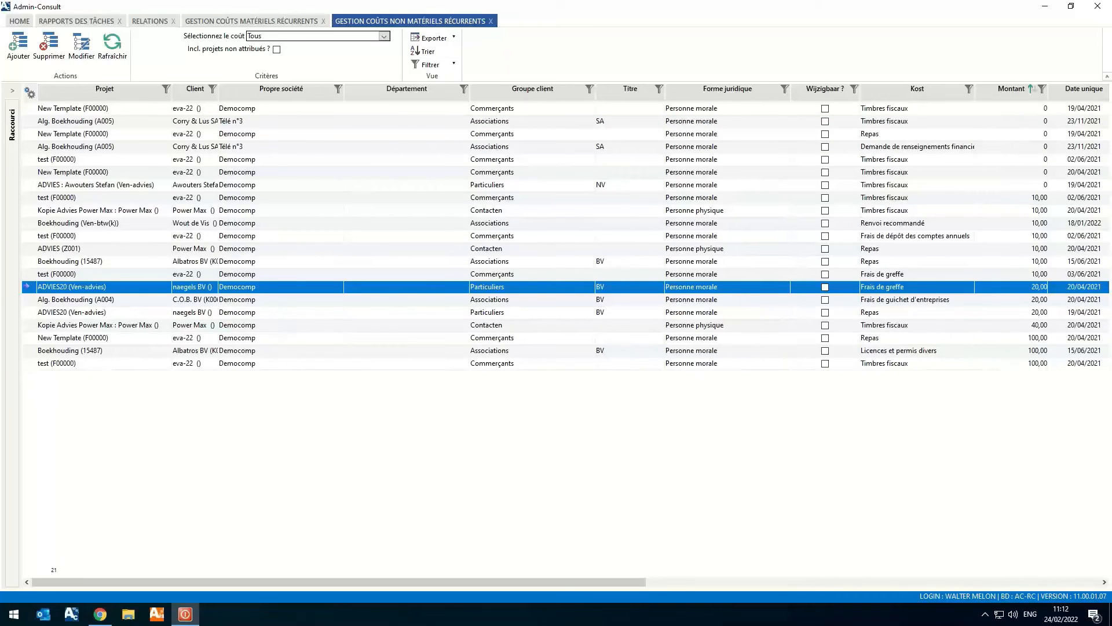
- Open the Rapport de rentabilité management report and load it for the 2022 service and invoice periods
click(45, 24)
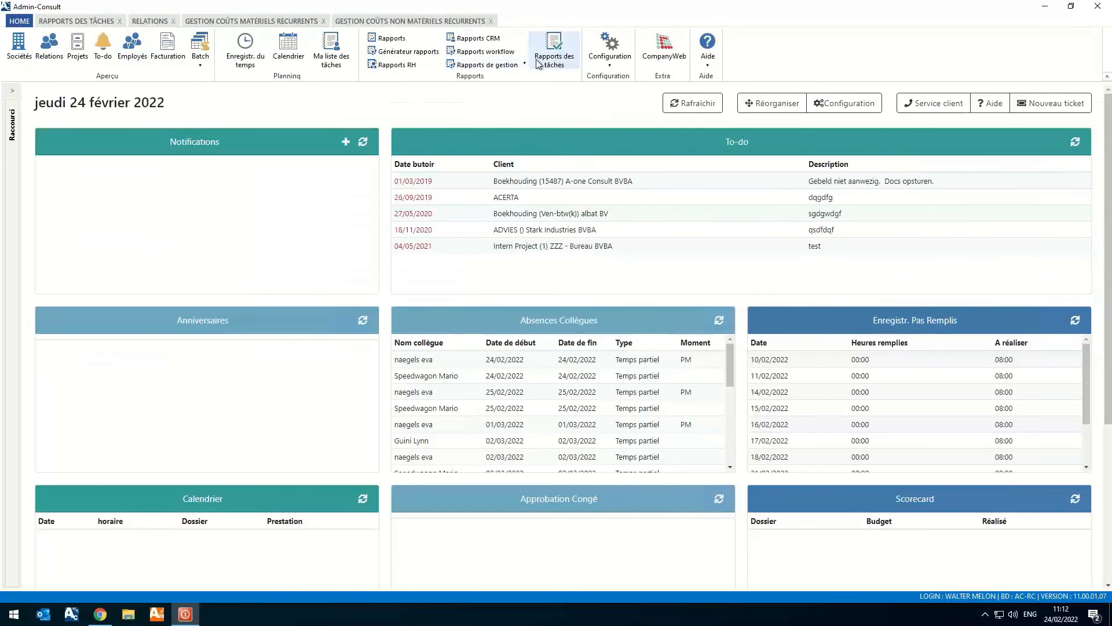
click(492, 64)
click(508, 111)
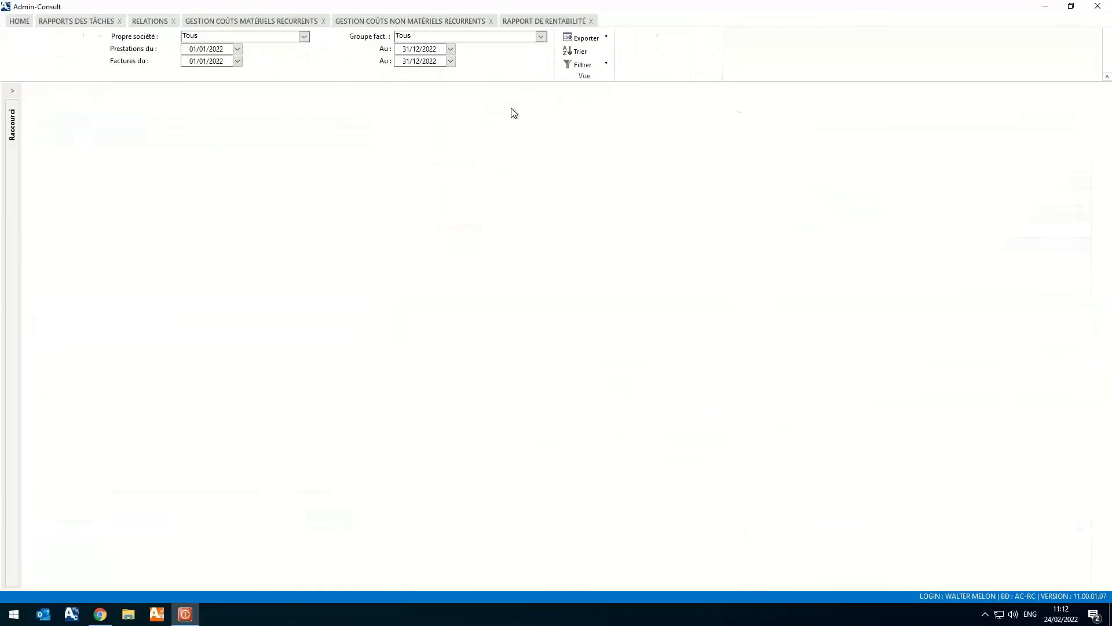
click(21, 45)
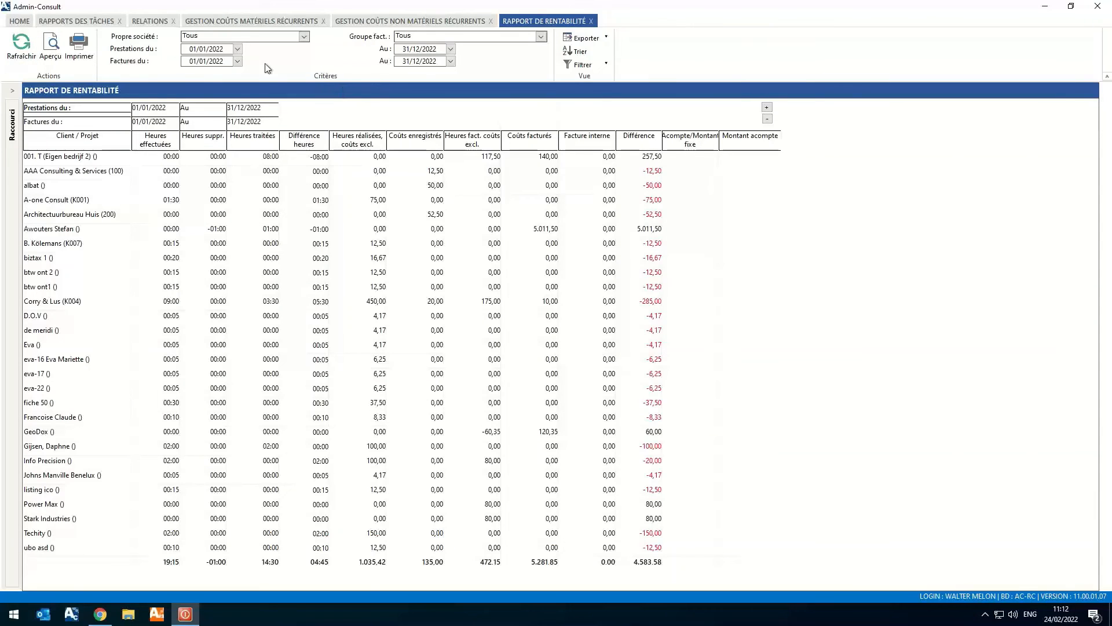
- Open the Rentabiliteit report from the Financier group of the general reports and load its data
click(18, 22)
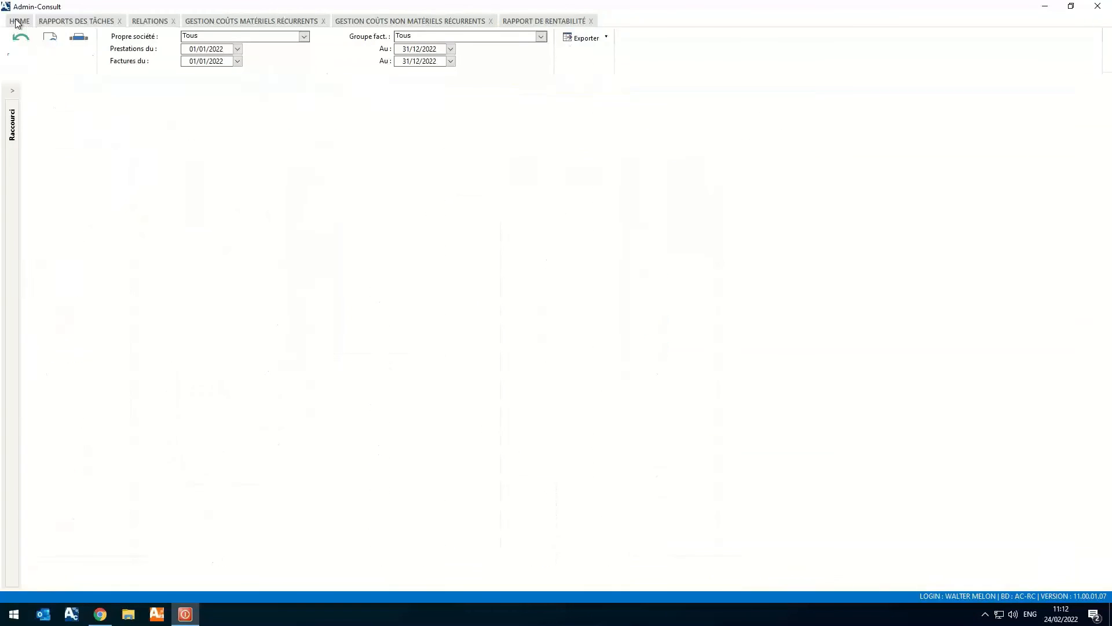
click(388, 39)
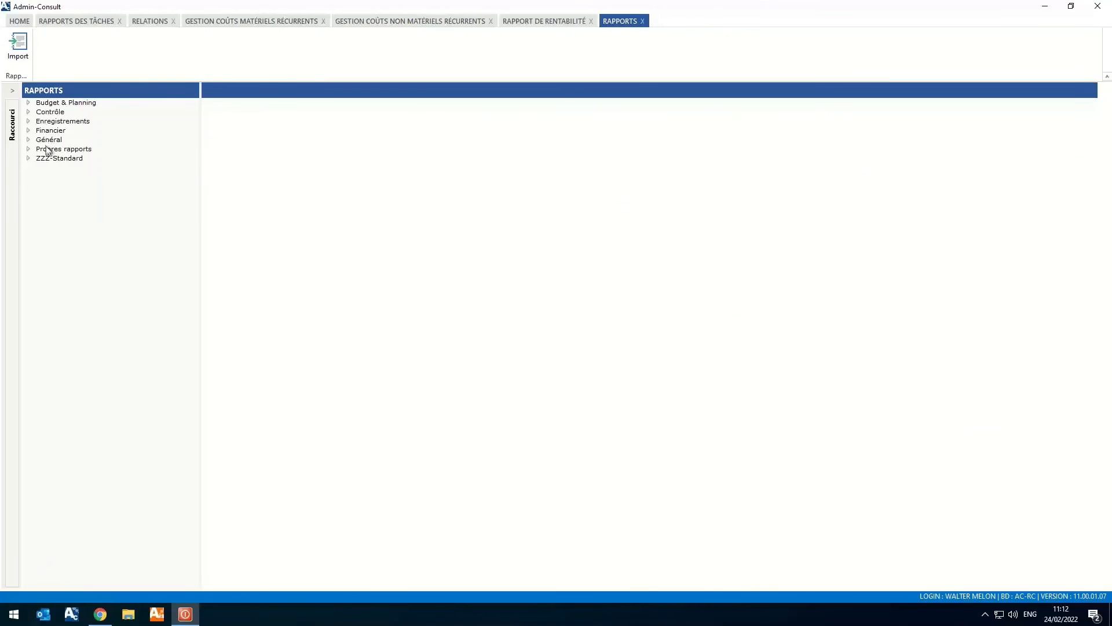
double_click(48, 131)
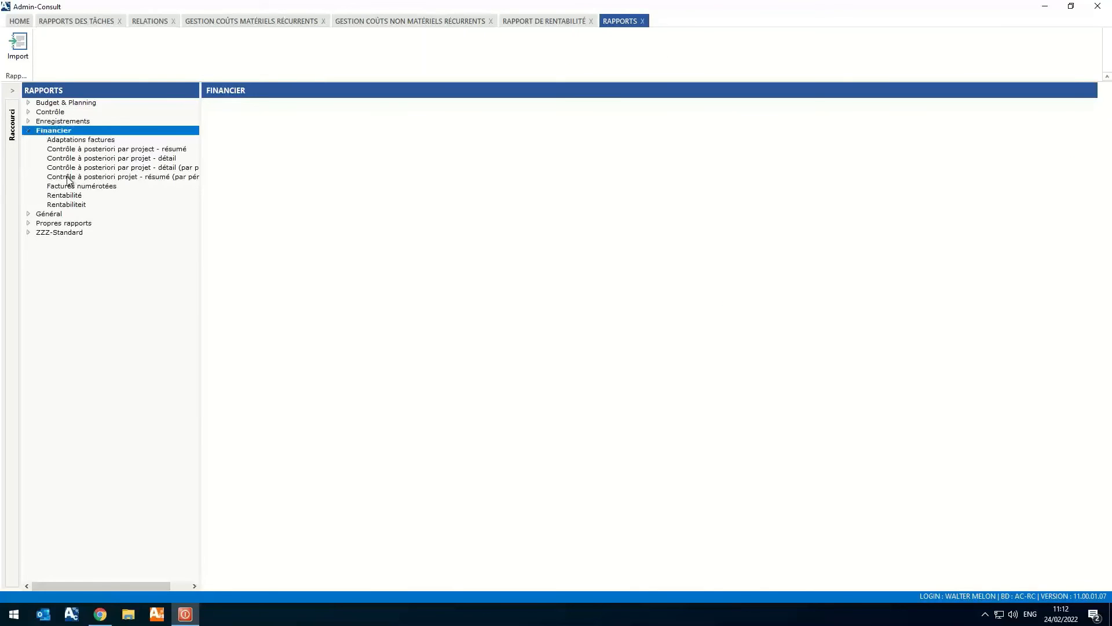
click(66, 205)
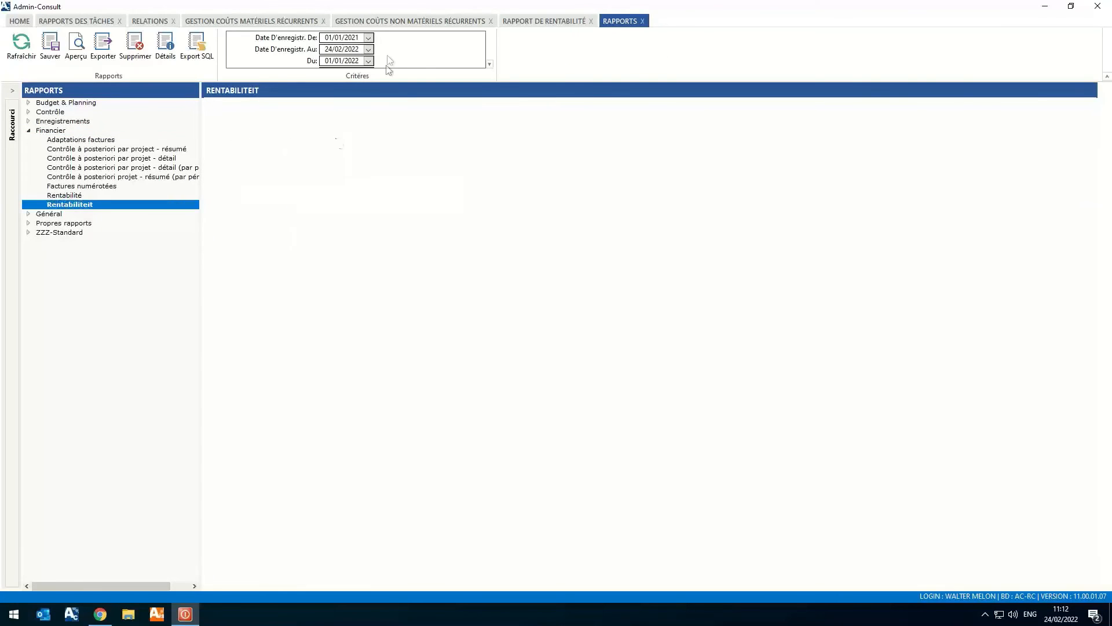
click(17, 44)
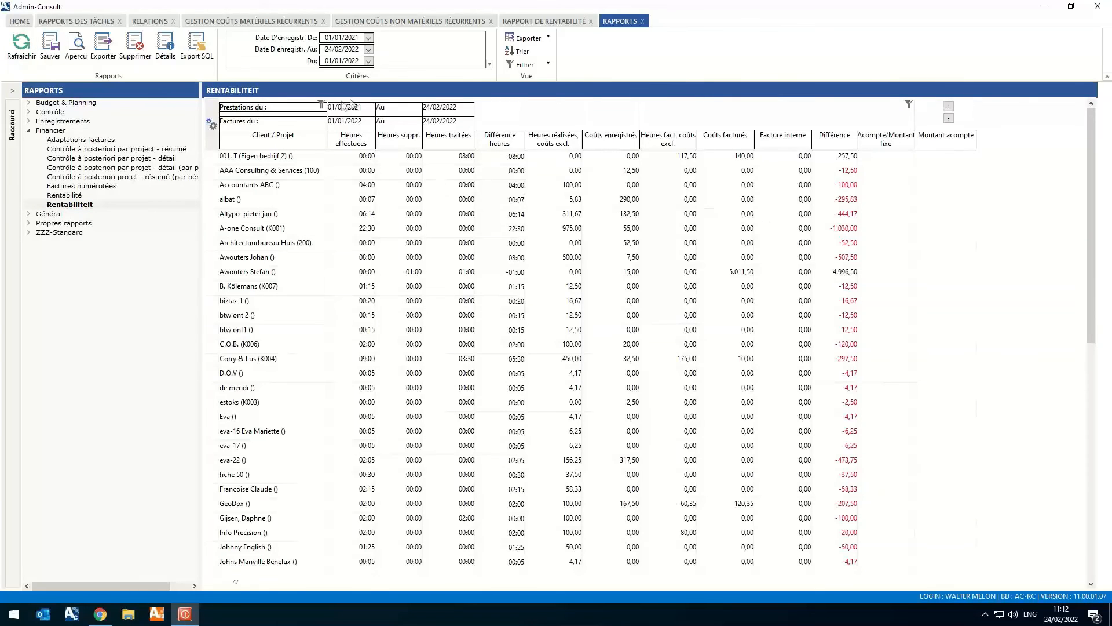
- Show the available filter values for Client / Projet and Acompte/Montant fixe in the Rentabiliteit report without applying any
click(319, 102)
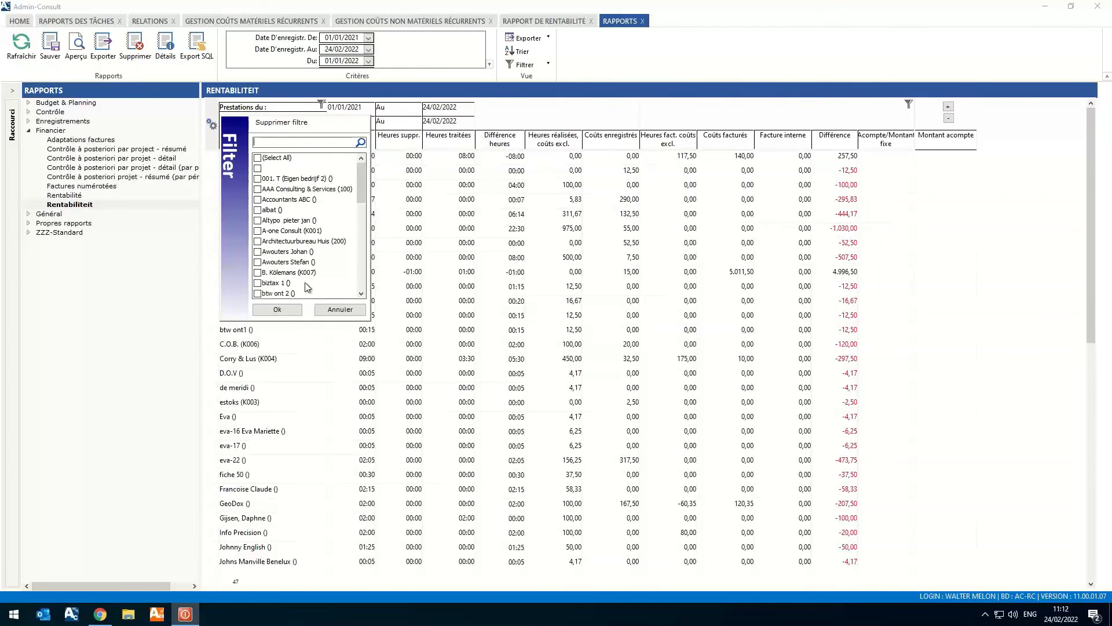
click(339, 309)
click(908, 104)
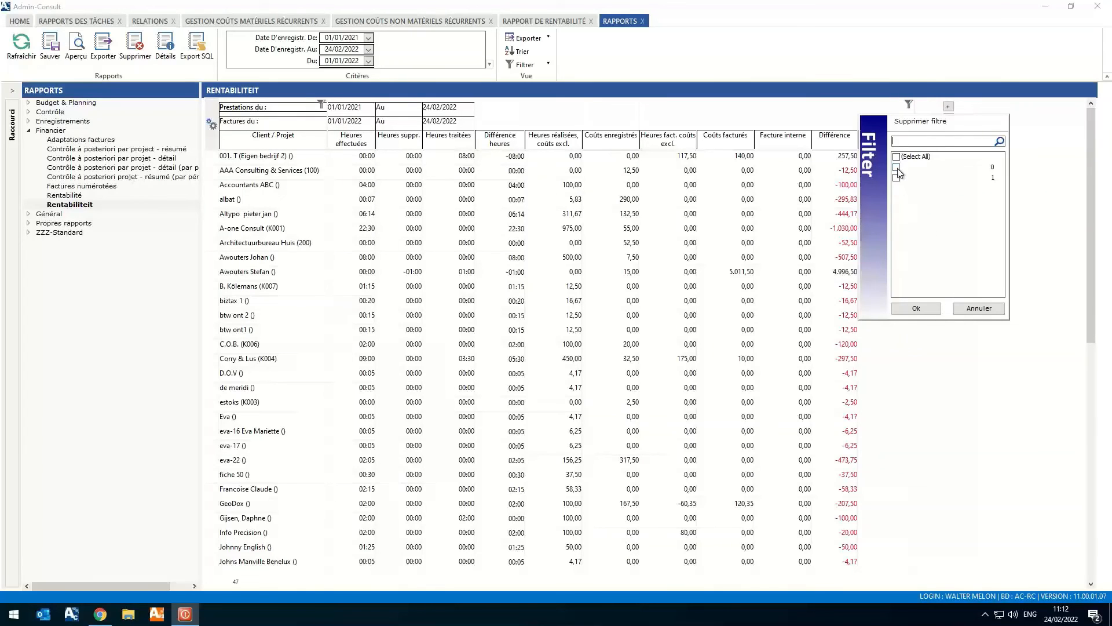
click(979, 307)
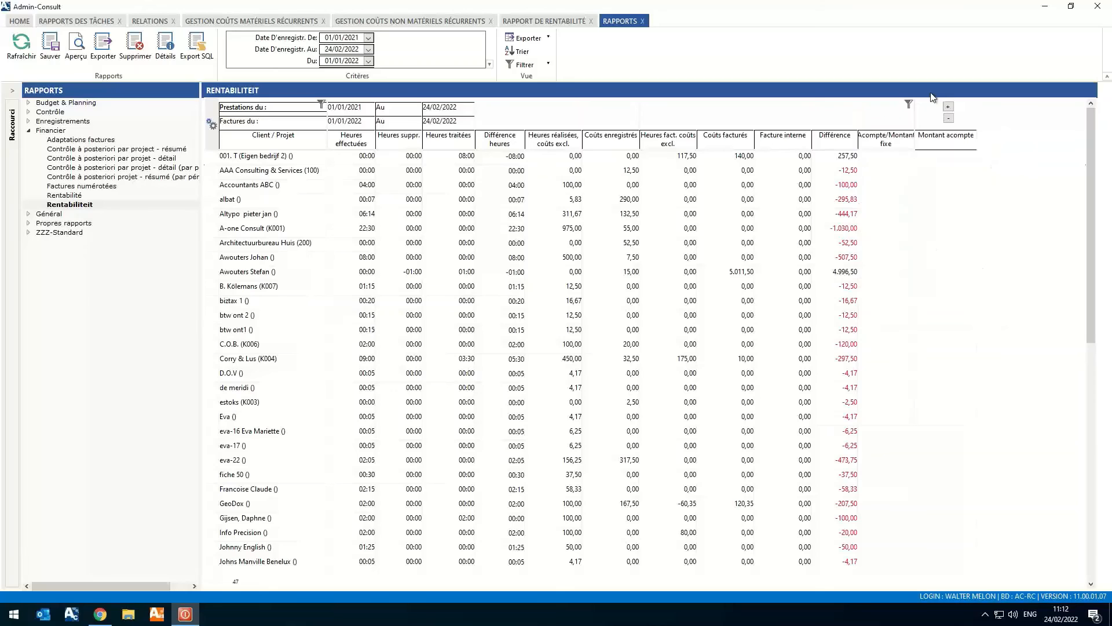
- Expand the clients to project level and filter the Rentabiliteit report on Acompte/Montant fixe value 1
click(947, 107)
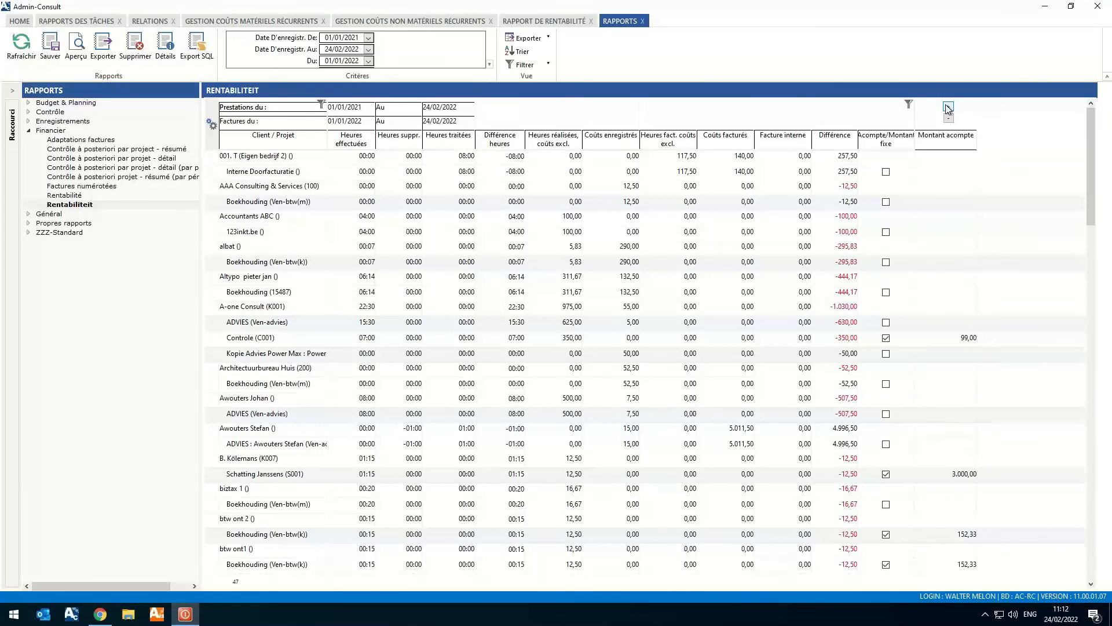
click(908, 104)
click(896, 177)
click(915, 309)
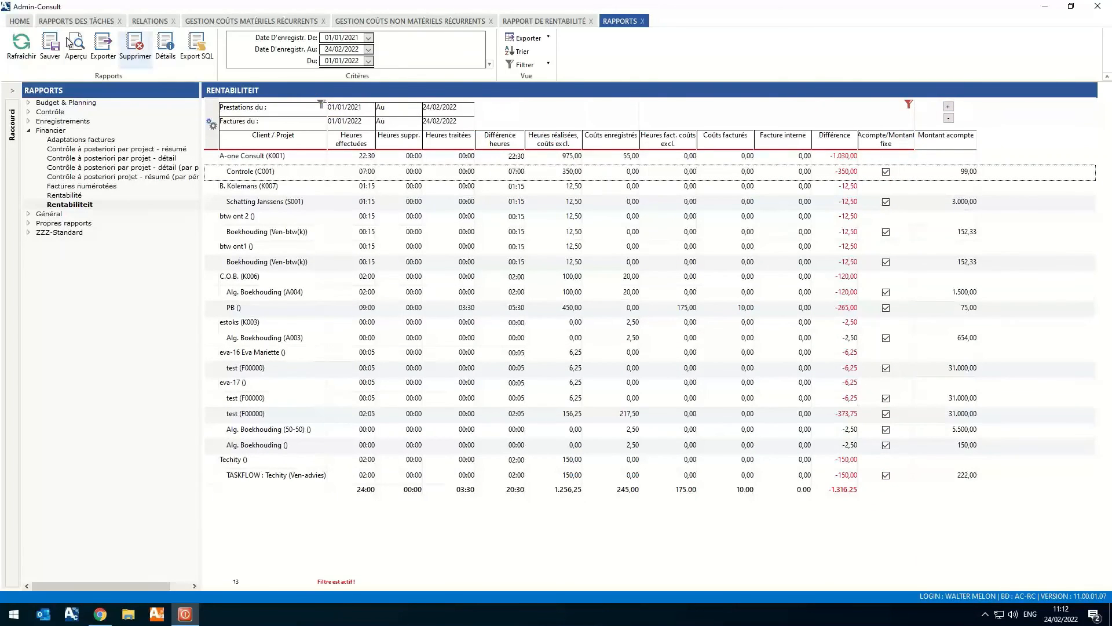
- Switch to Chrome, open the 11.0.0.1 (Major release) article in Syneton's Admin-IS & Admin-Consult help centre and review it through the Général section
click(20, 22)
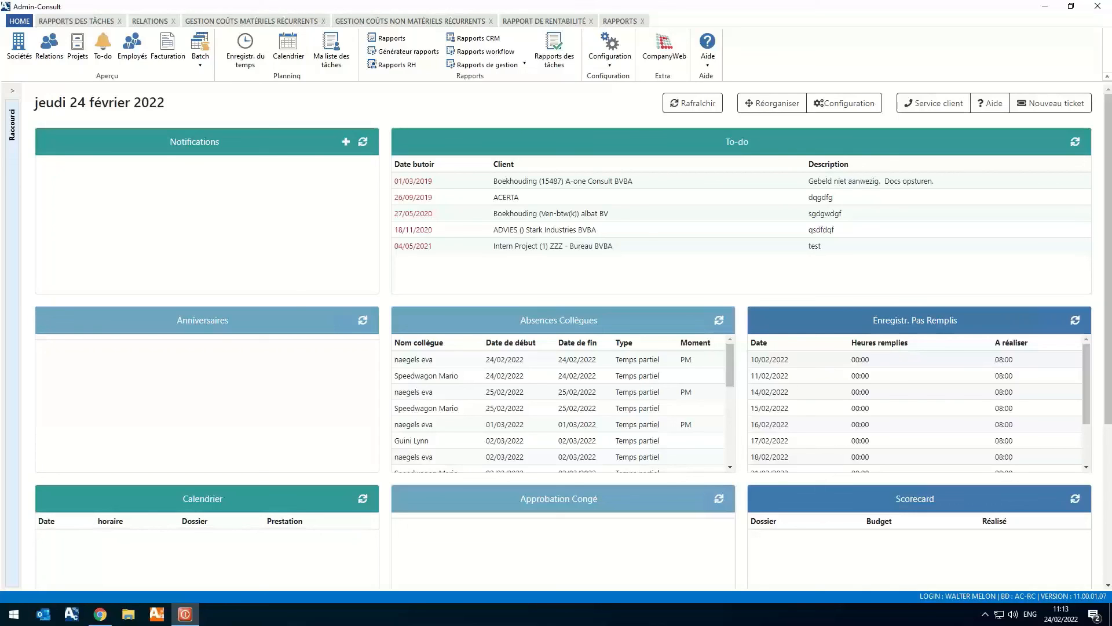
click(100, 614)
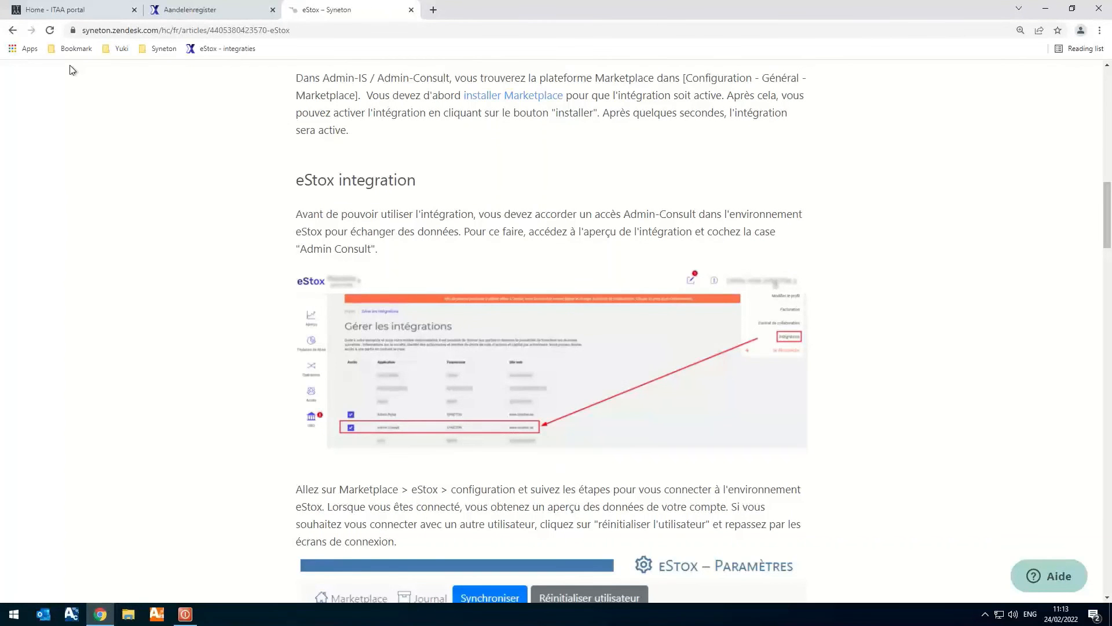
scroll(261, 208, up, 15)
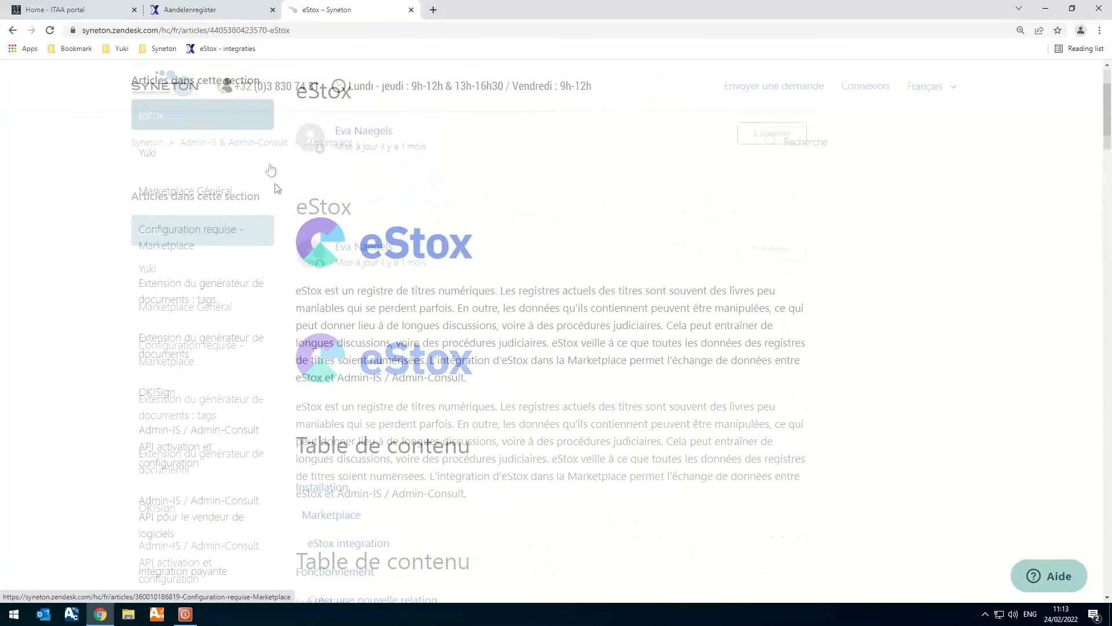
click(220, 145)
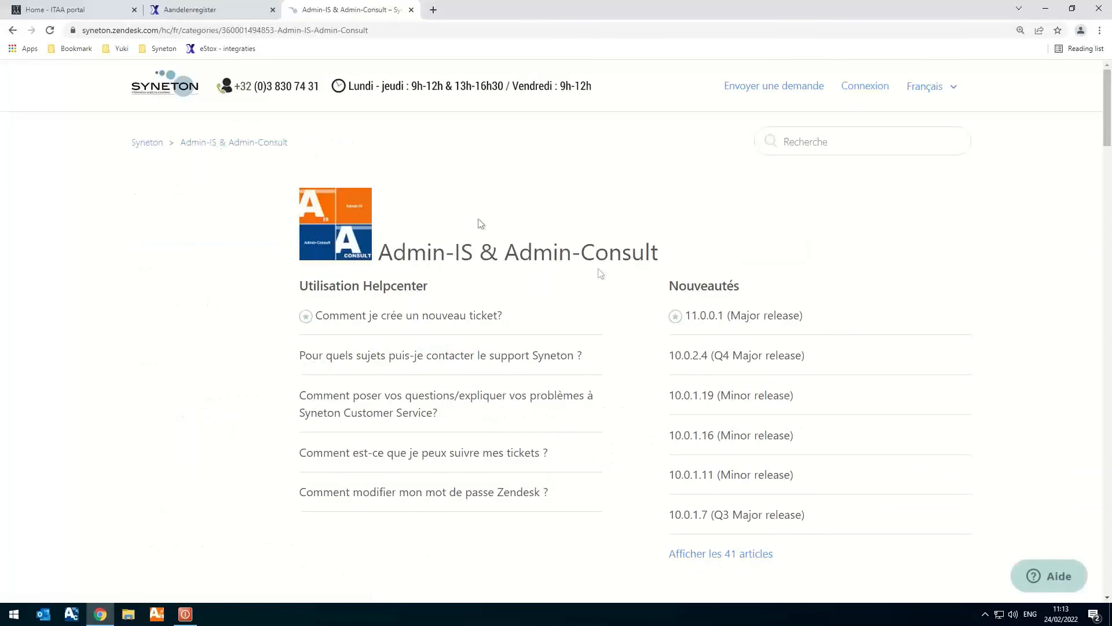
click(717, 316)
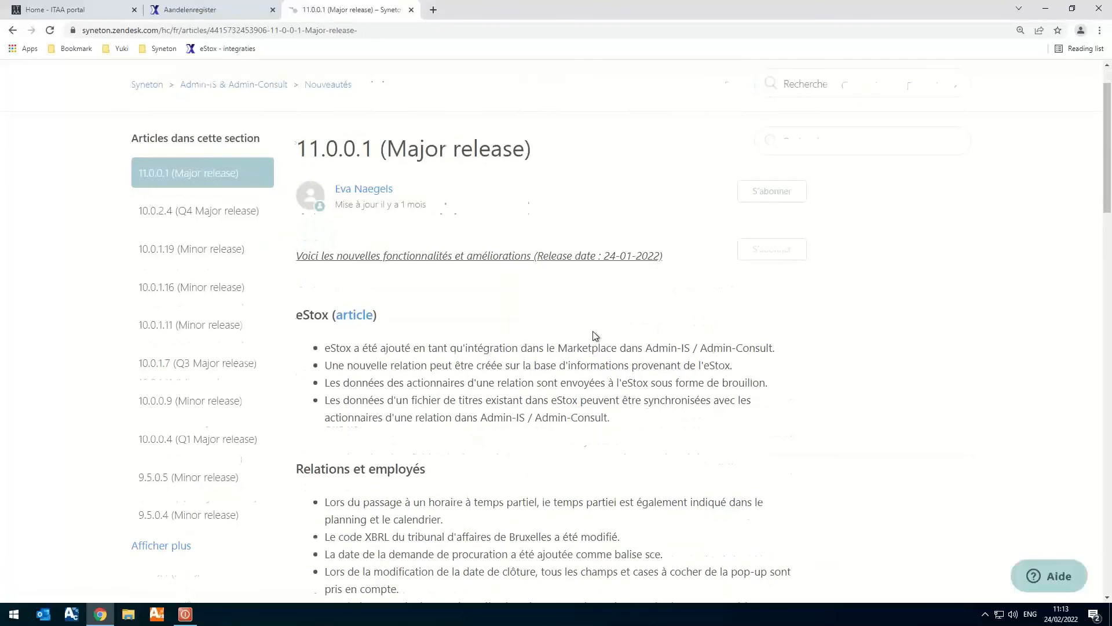
key(ctrl+plus)
key(ctrl+minus)
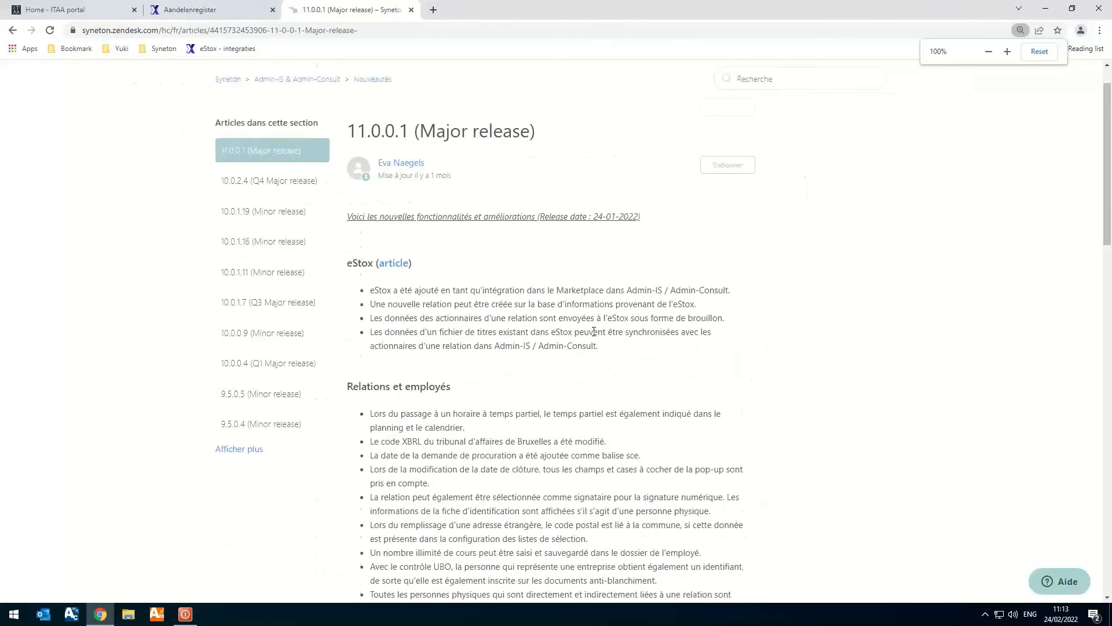
scroll(594, 332, down, 12)
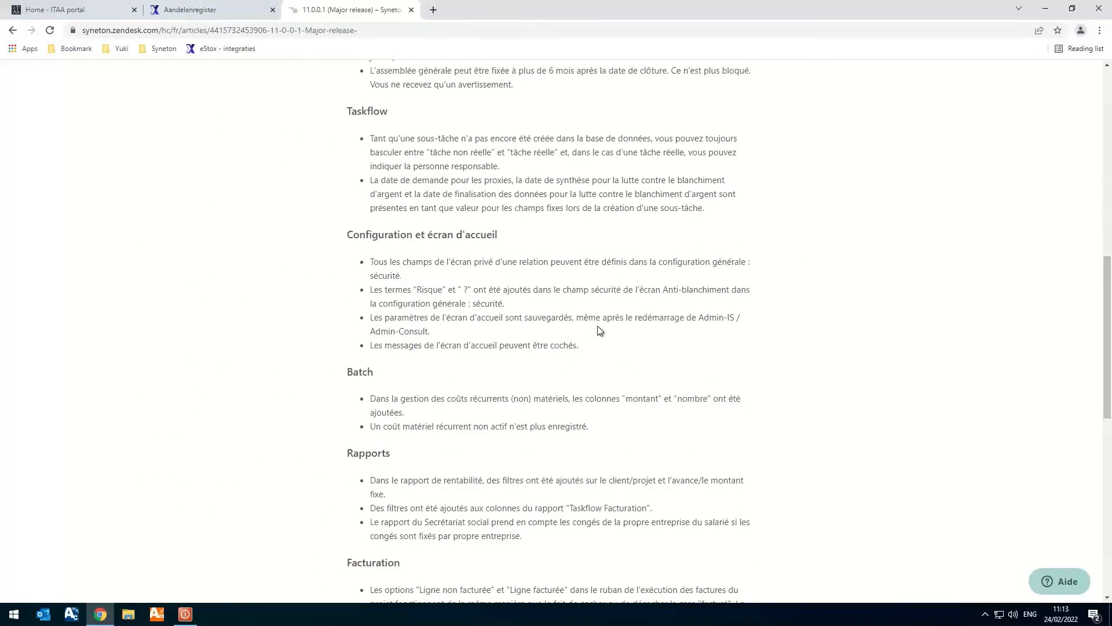
scroll(599, 331, down, 3)
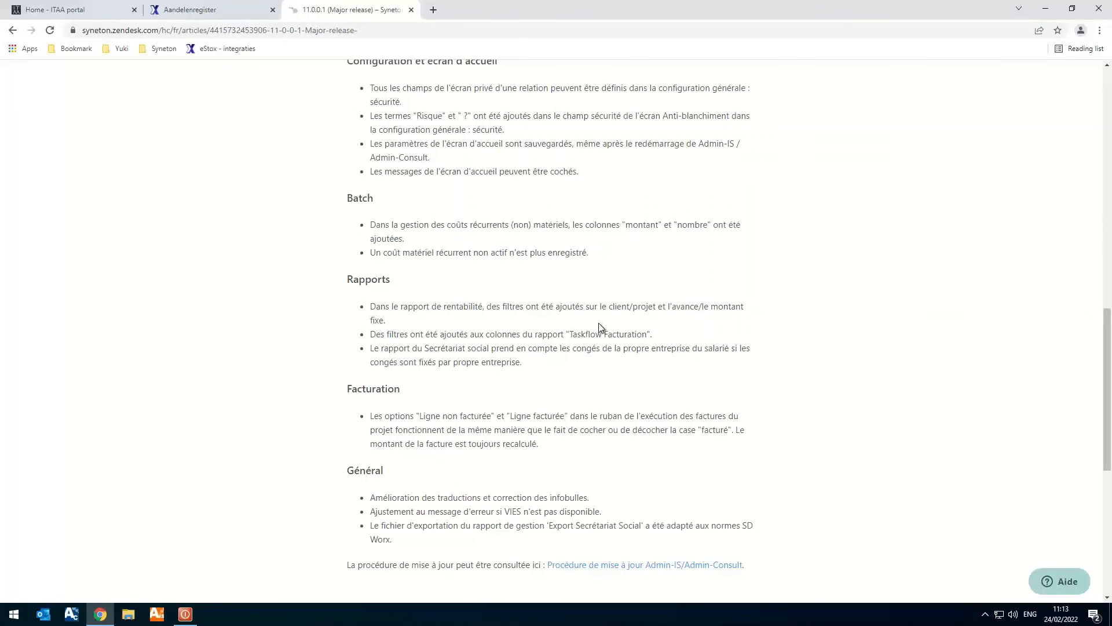